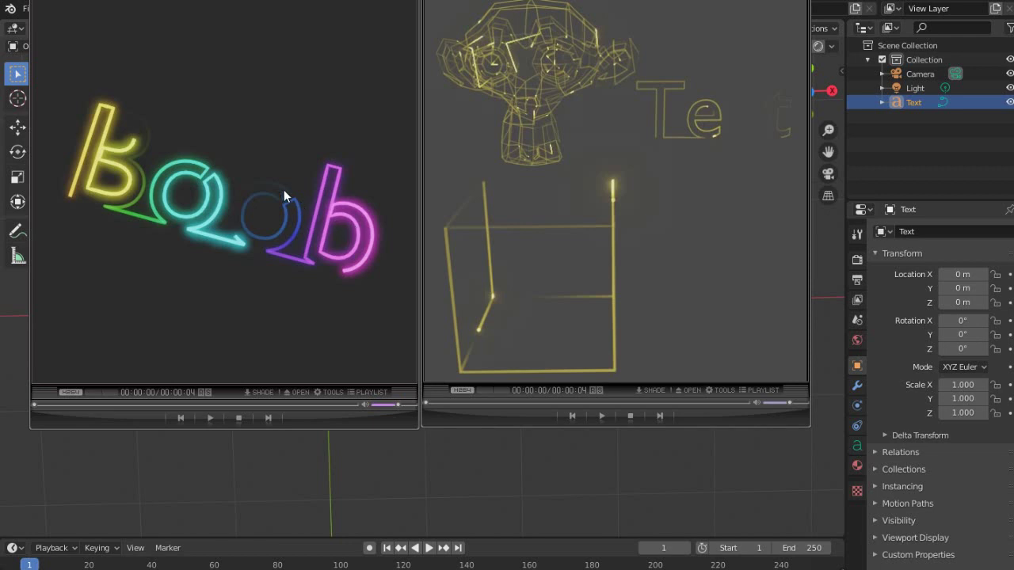
- Delete the cube and add a new text object at the origin
click(476, 187)
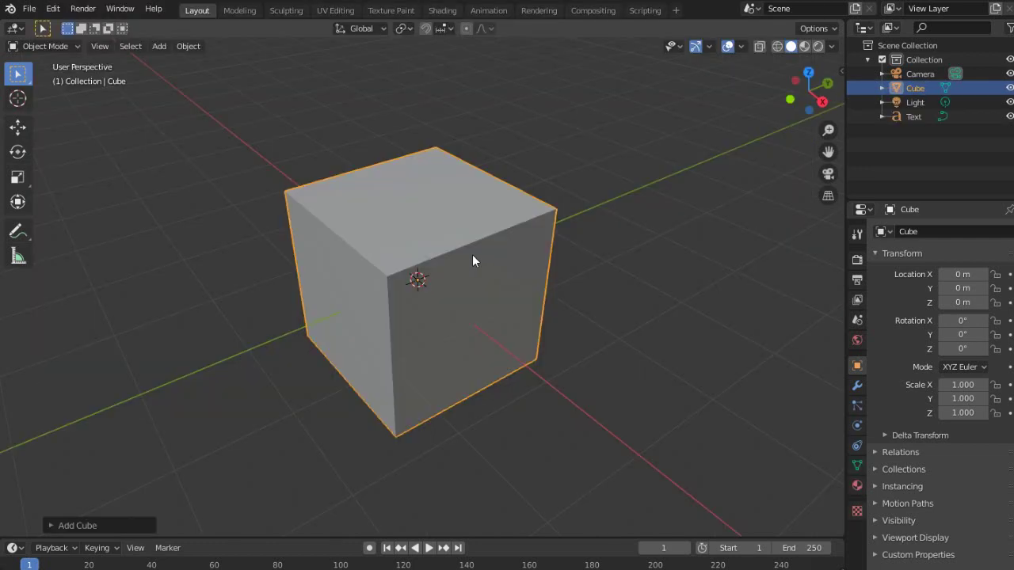
key(x)
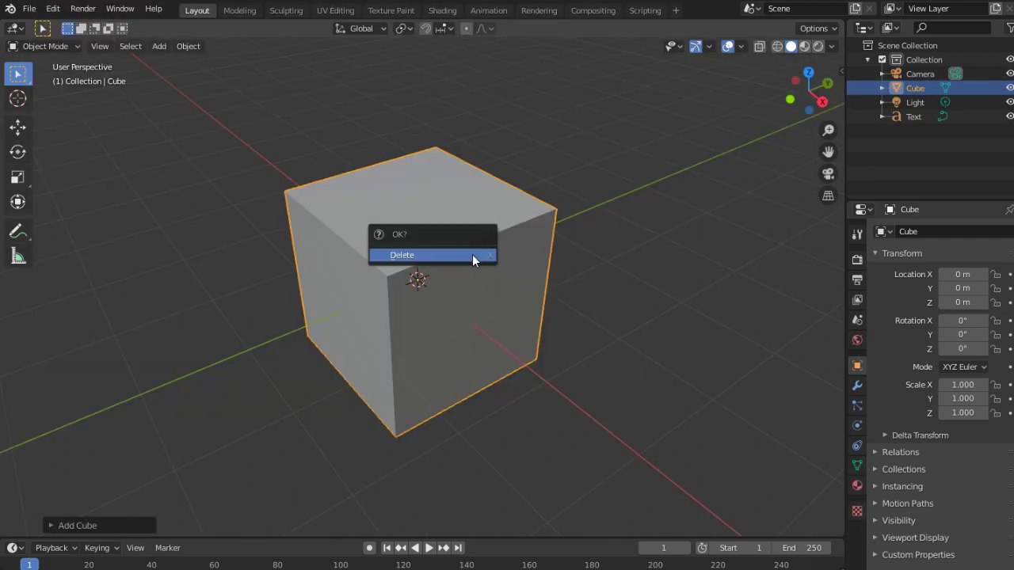
click(472, 256)
key(shift+a)
click(446, 312)
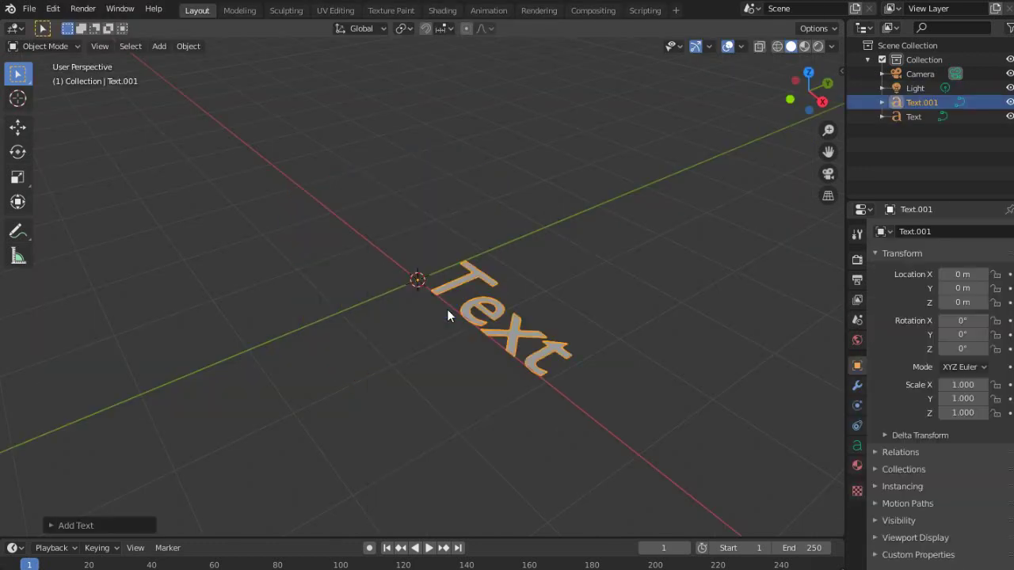
- Replace the new text object's content with "Fly"
key(Tab)
middle_drag(573, 330, 635, 377)
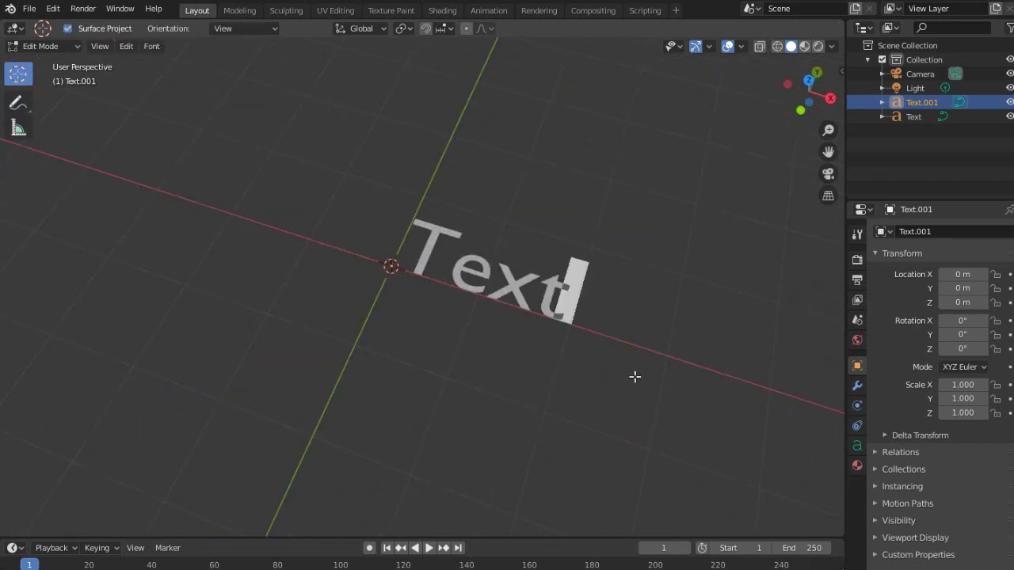
key(BackSpace)
key(BackSpace)
key(BackSpace)
key(BackSpace)
text(Fly)
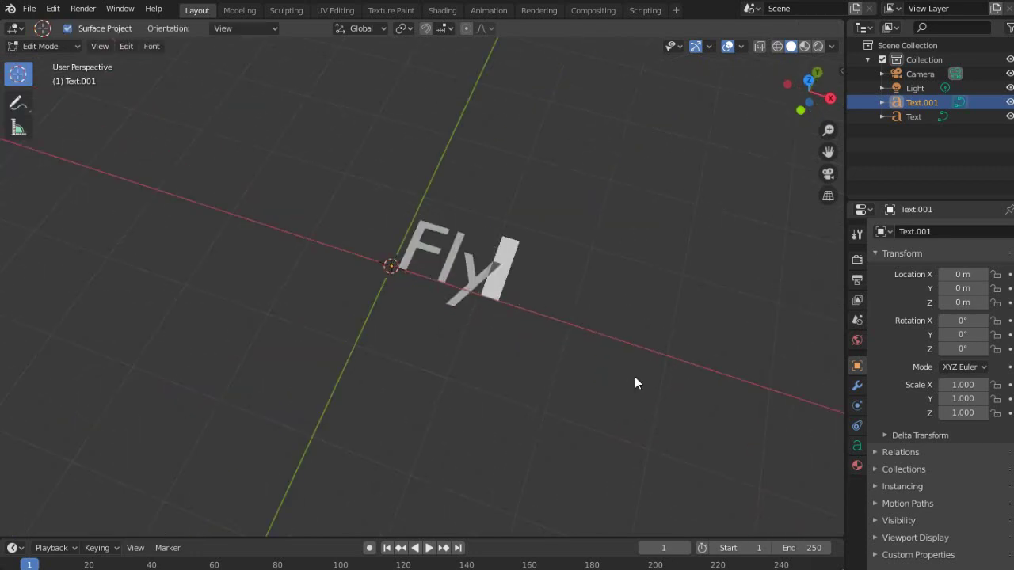
key(Tab)
middle_drag(631, 381, 382, 300)
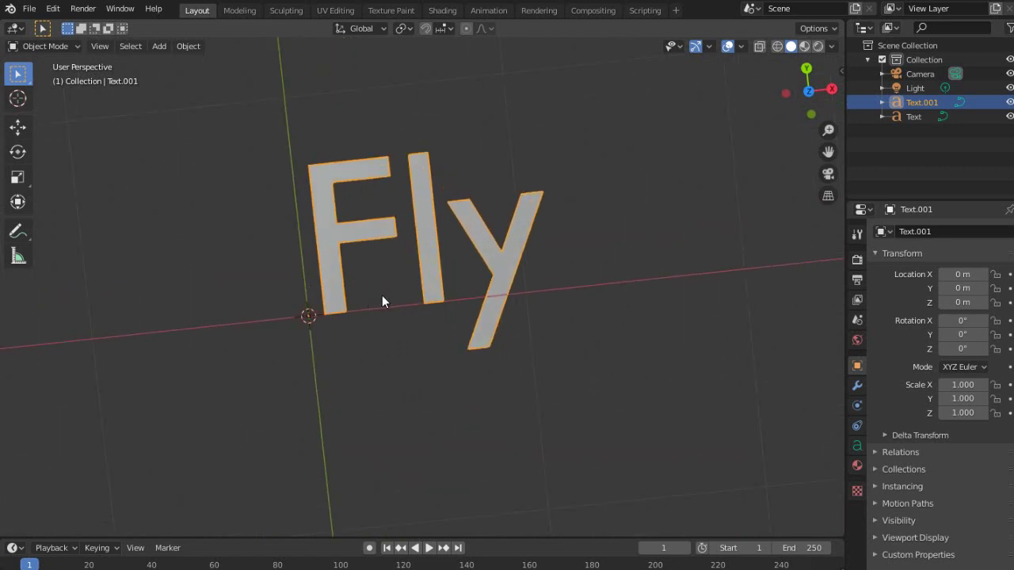
- Convert the "Fly" text object to a curve and check its points in Edit Mode
key(F3)
text(c)
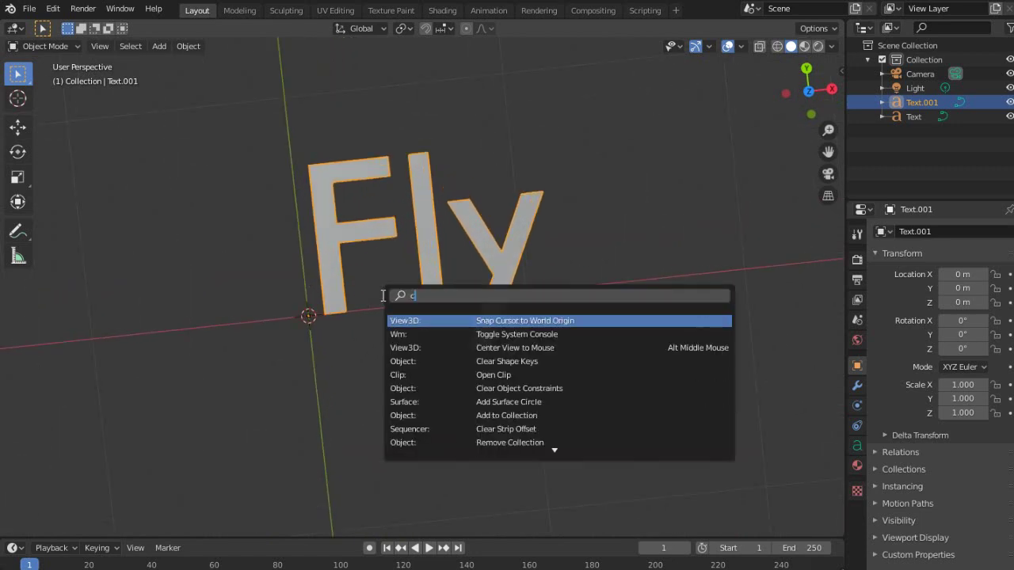
text(onvert)
key(Return)
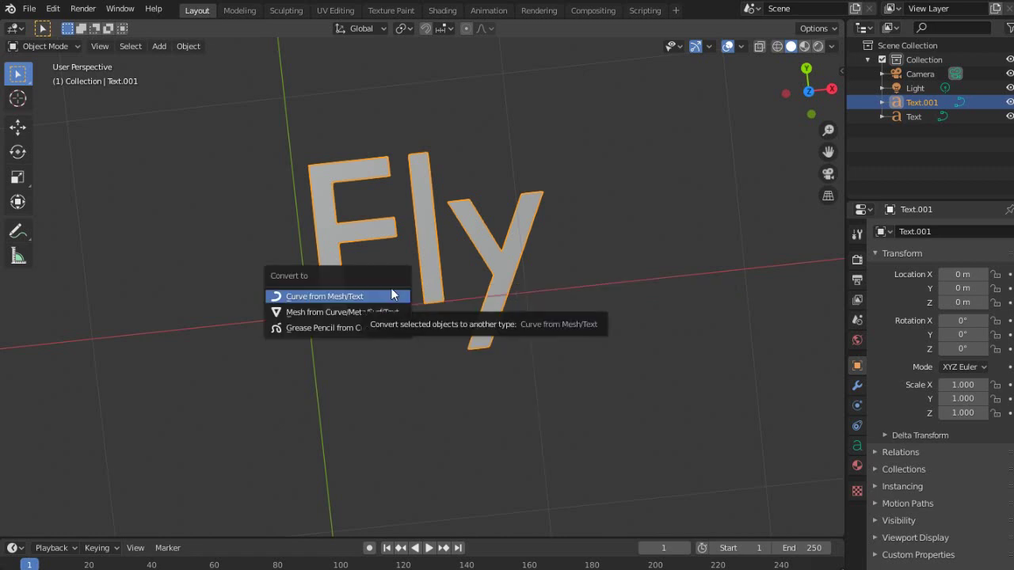
click(374, 297)
key(Tab)
middle_drag(441, 315, 425, 266)
key(Tab)
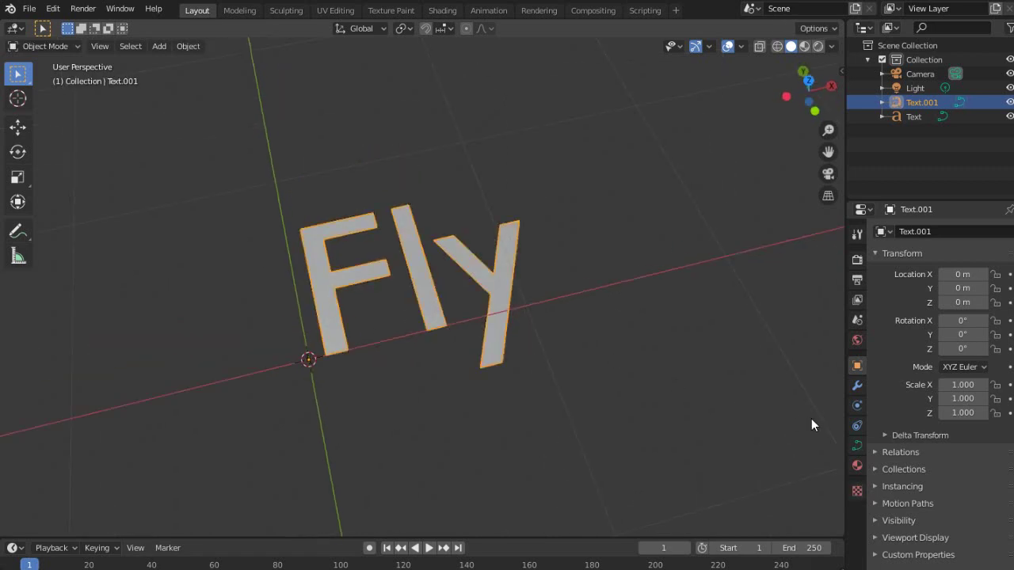
- Set the curve's fill mode to None so only the letter outlines remain
click(857, 445)
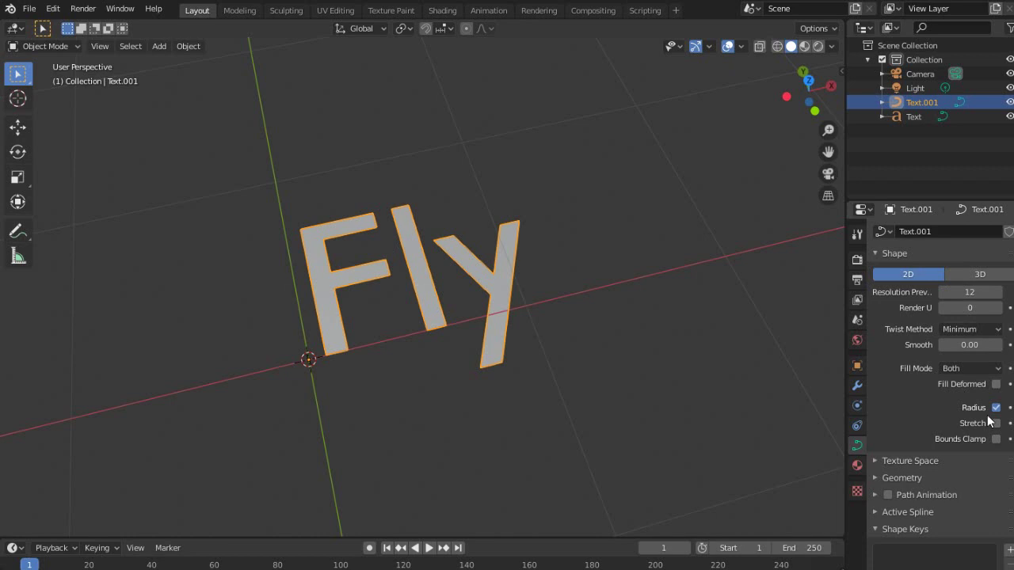
click(957, 368)
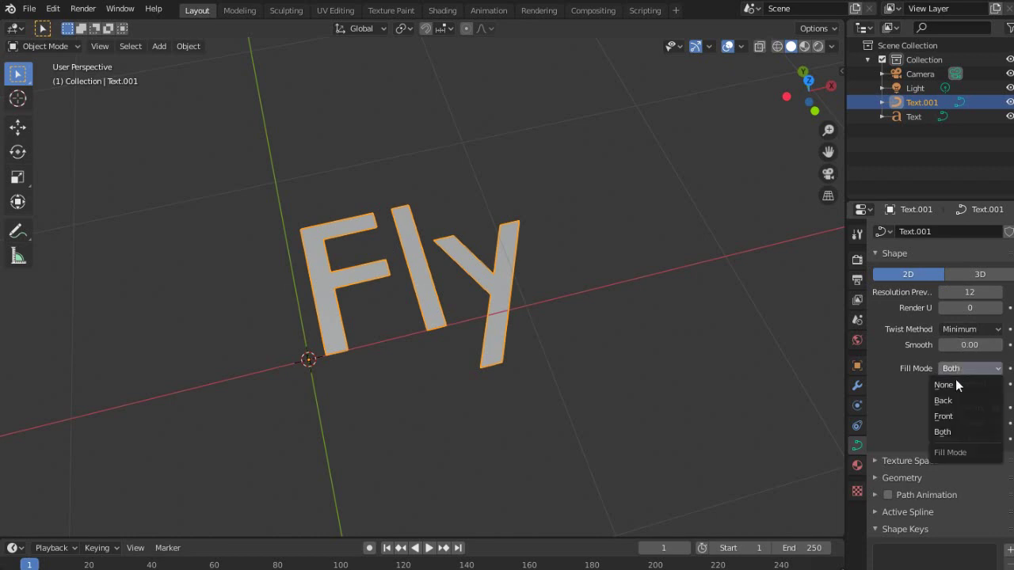
click(956, 385)
middle_drag(497, 264, 420, 263)
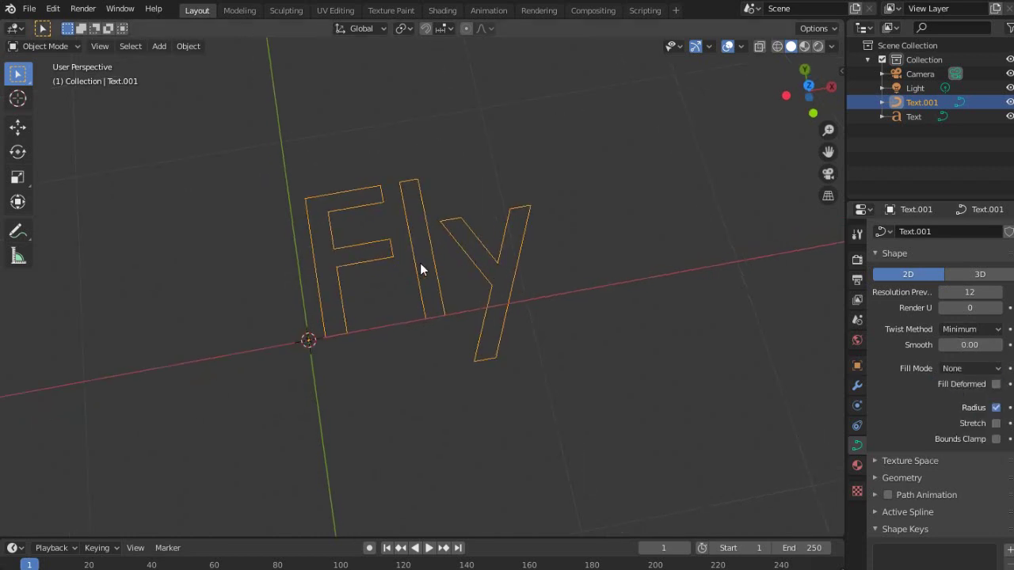
- Convert the "Fly" outline curve to a mesh
key(F3)
text(convert to)
key(Return)
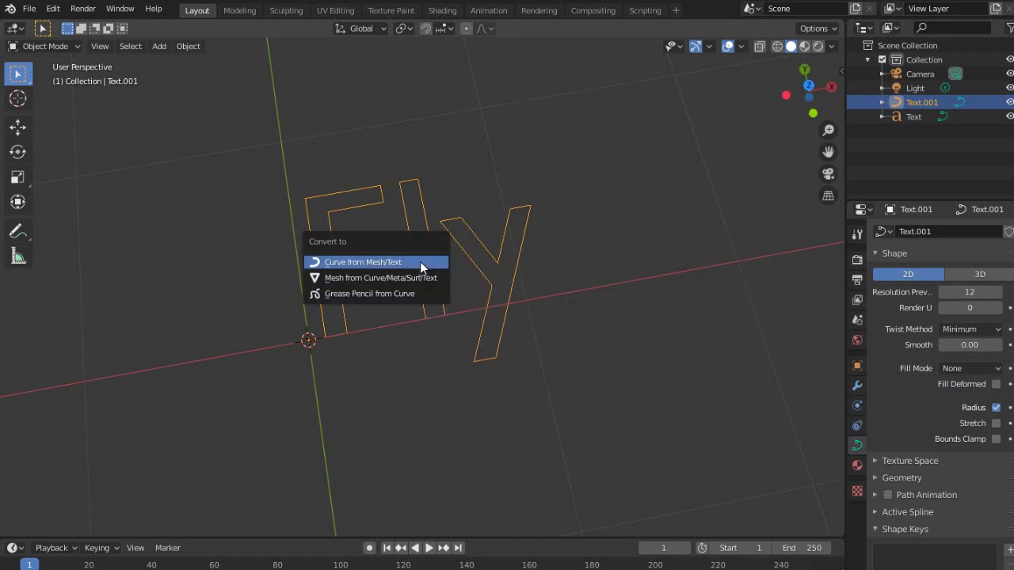
click(398, 277)
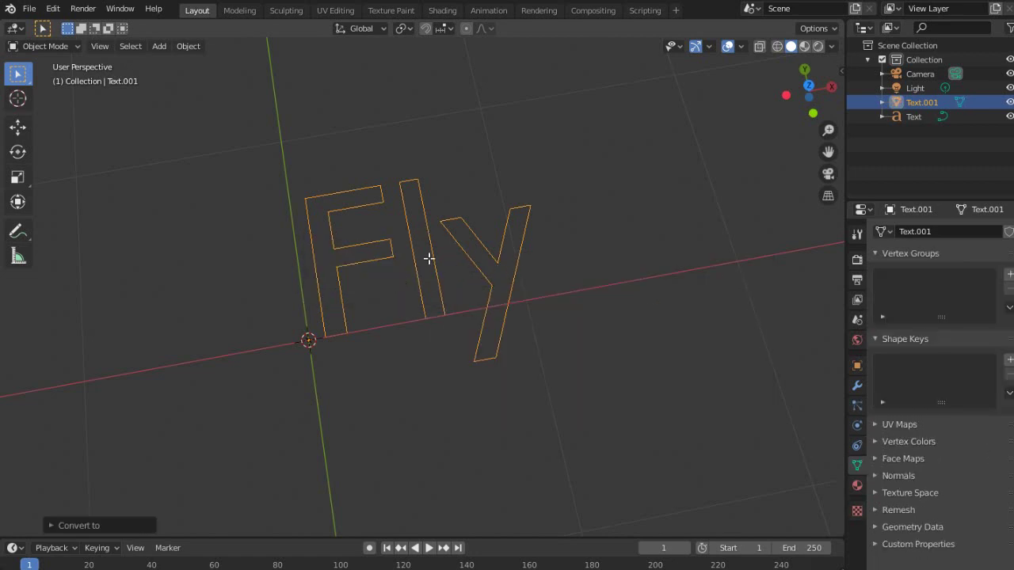
- Enter Edit Mode on the outline mesh and select the two vertices at the tail end of the letter y
key(Tab)
key(Tab)
key(Tab)
scroll(472, 262, up, 4)
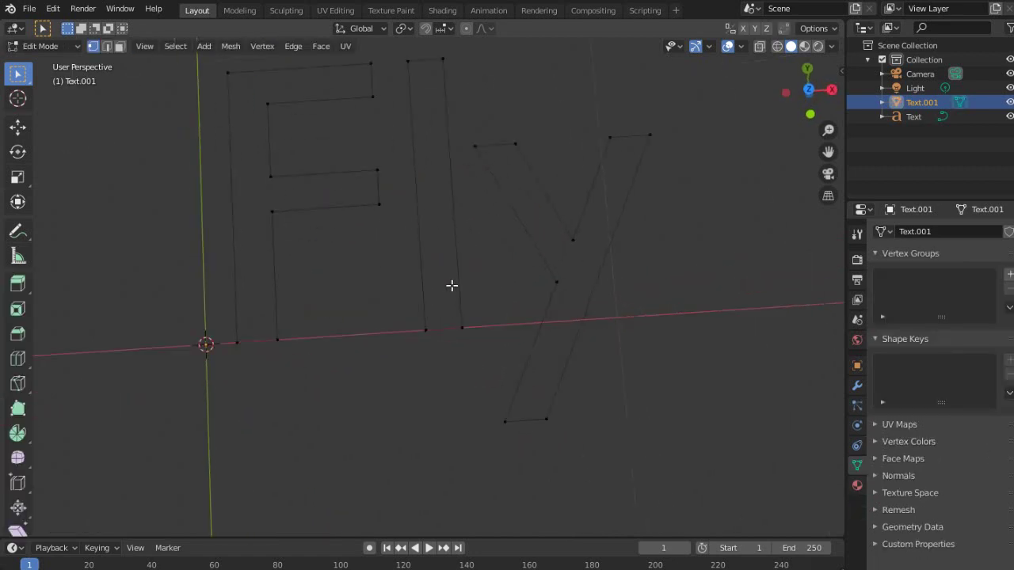
scroll(457, 323, down, 3)
click(469, 432)
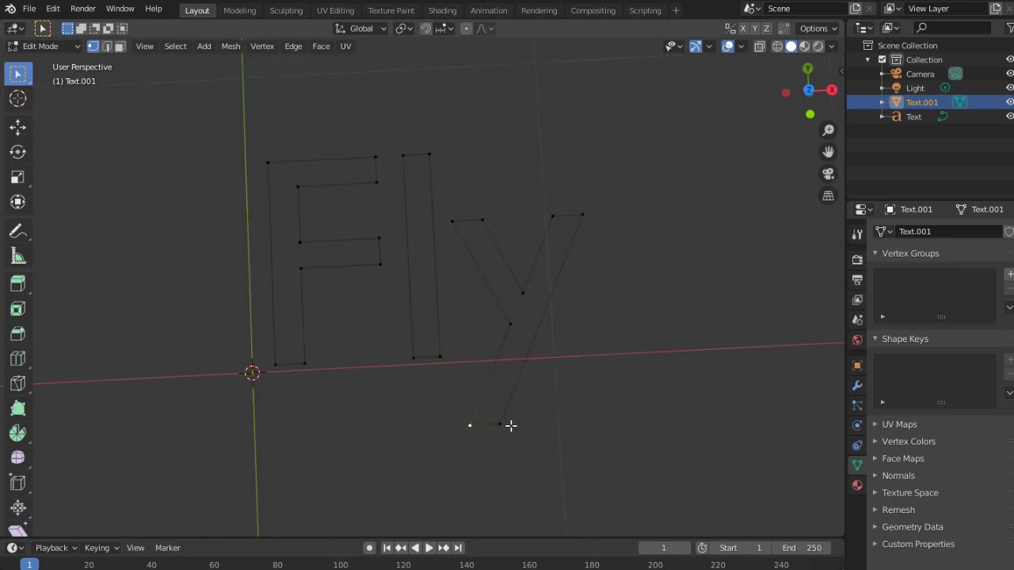
key(g)
key(g)
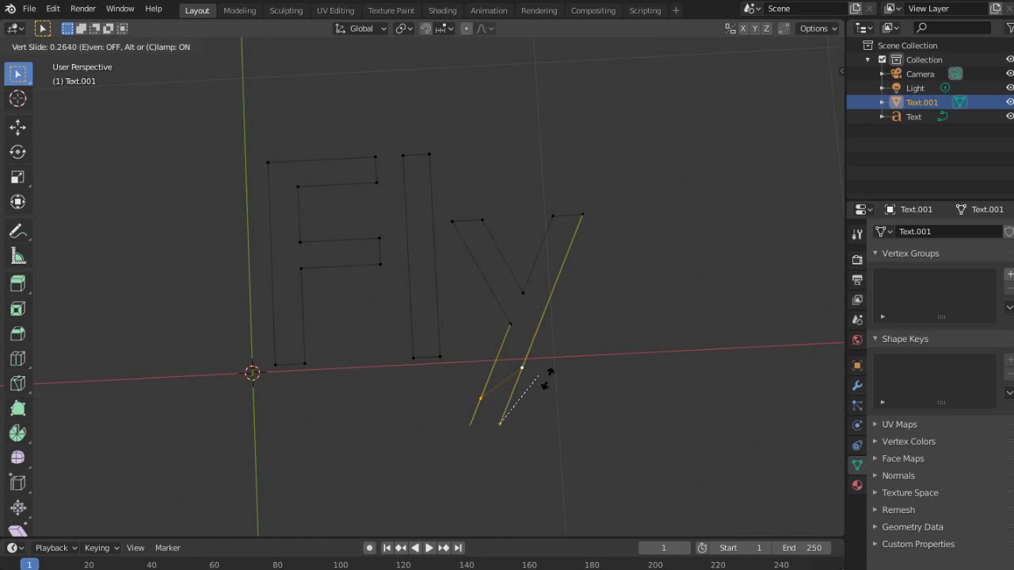
key(Escape)
key(g)
key(x)
key(Escape)
- Move the y's tail vertices up to the other letters' baseline with Z locked, about 0.12 m in X and 0.23 m in Y
key(g)
key(shift+z)
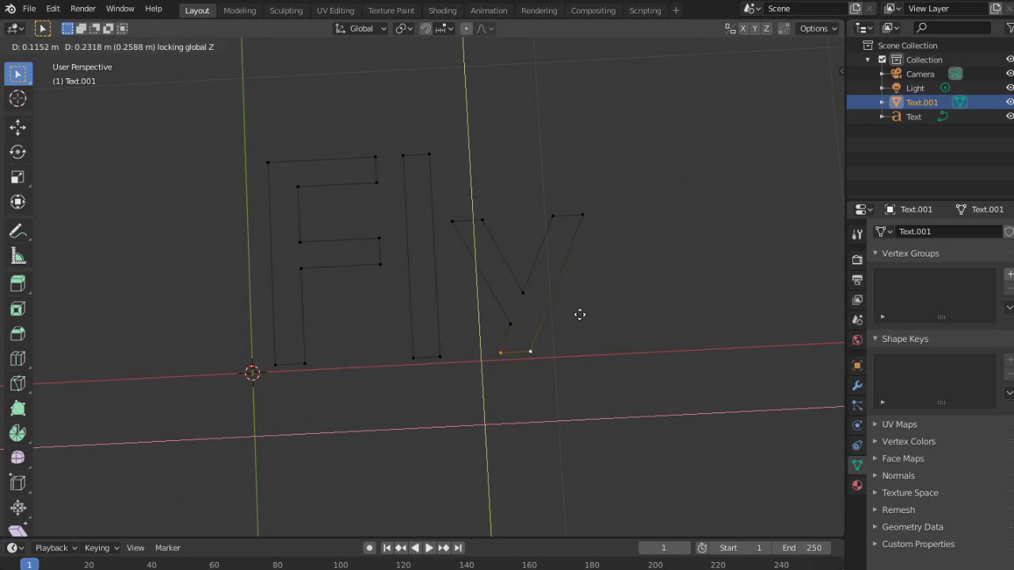
click(581, 314)
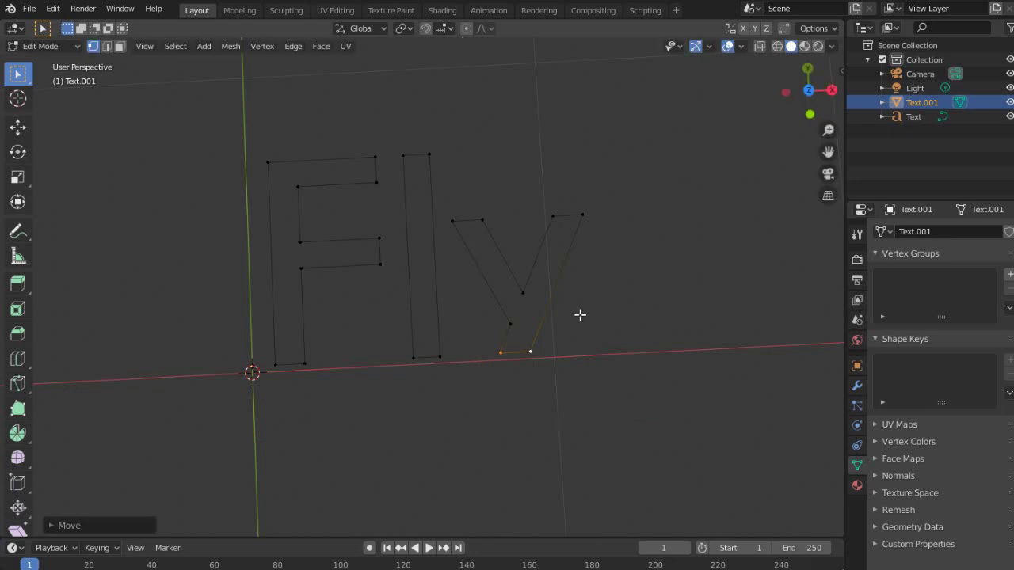
- Delete the bottom edges of the letters F, l and y
click(280, 366)
key(2)
click(297, 364)
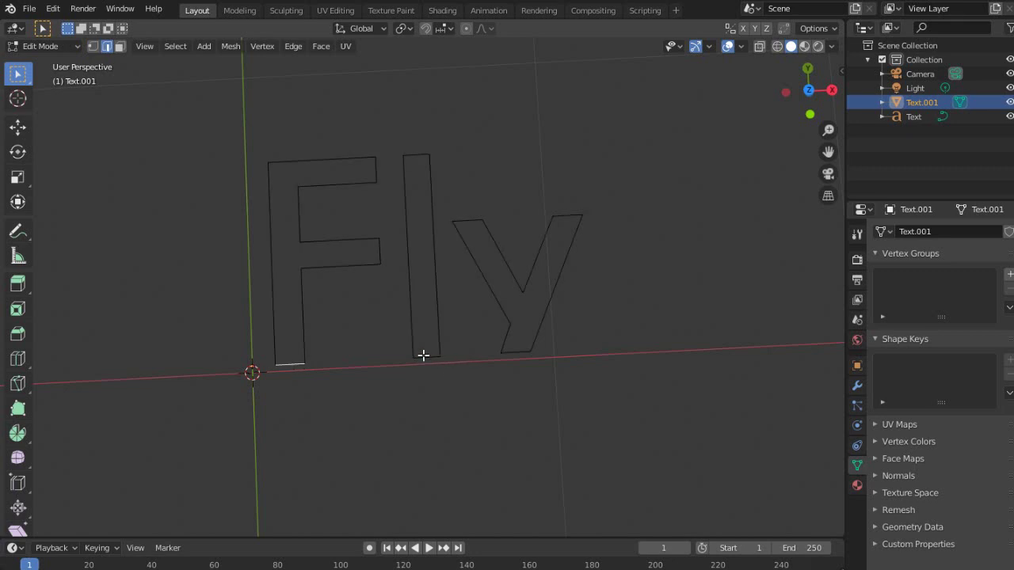
key(x)
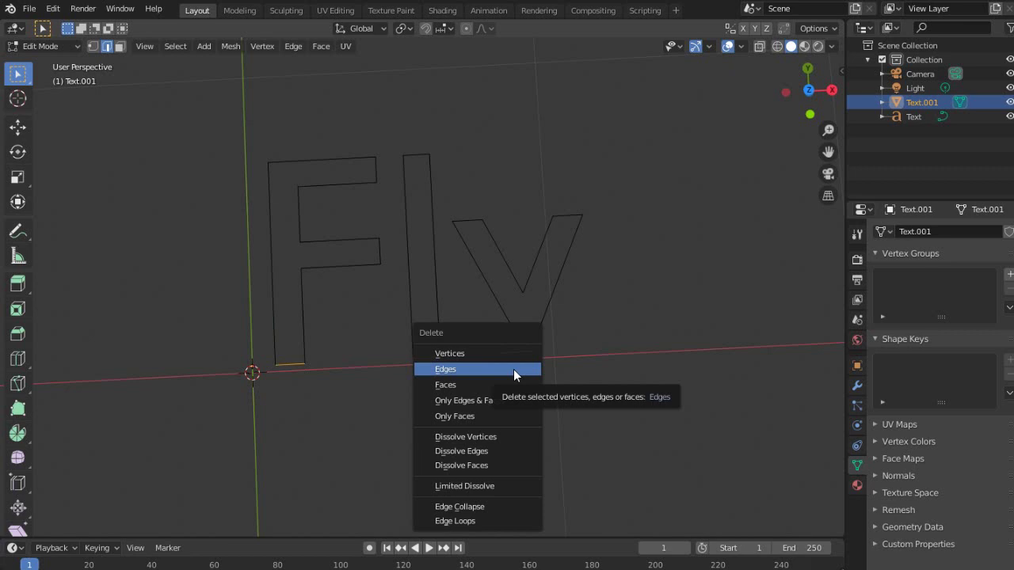
click(514, 370)
- Connect neighbouring letters along the baseline with new edges, from the F's stem to the l and from the l to the y
key(1)
click(304, 363)
shift+click(418, 361)
key(f)
click(439, 357)
shift+click(501, 352)
key(f)
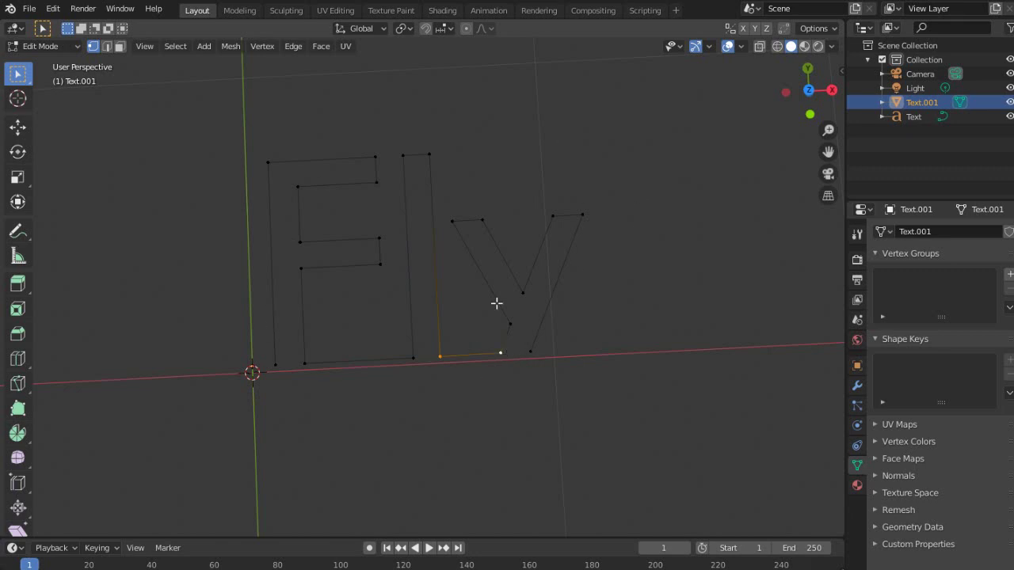
- Extend the y's lower-right and F's lower-left end vertices below the baseline with Vertex Slide, clamping off, the F's by about 0.12
click(533, 352)
key(shift+v)
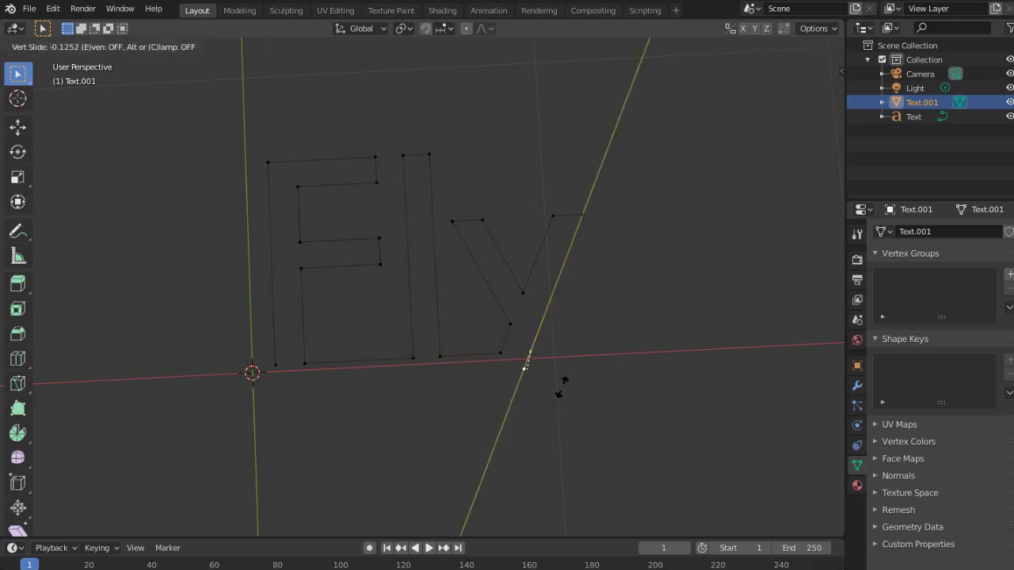
click(555, 396)
click(275, 365)
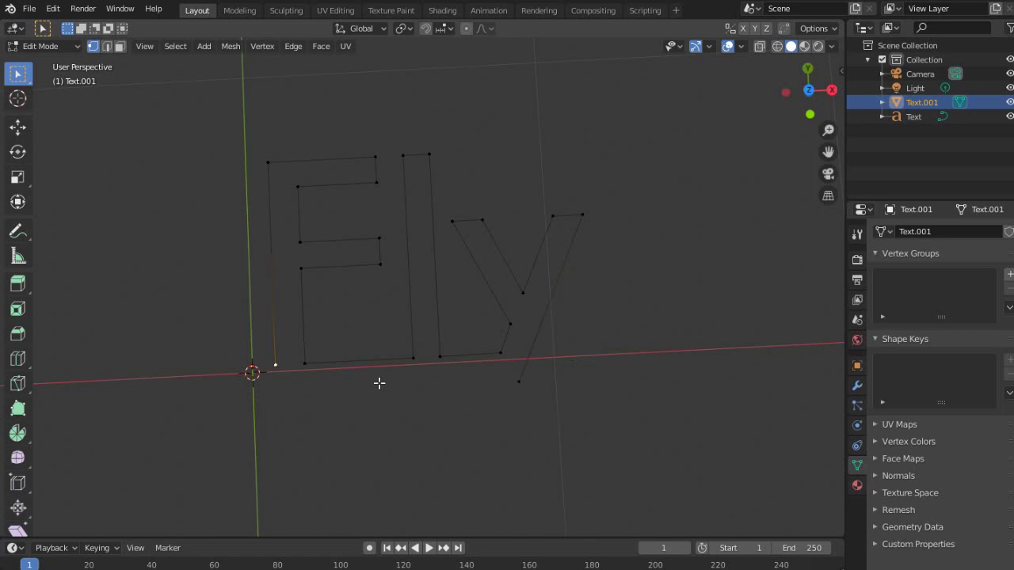
key(shift+v)
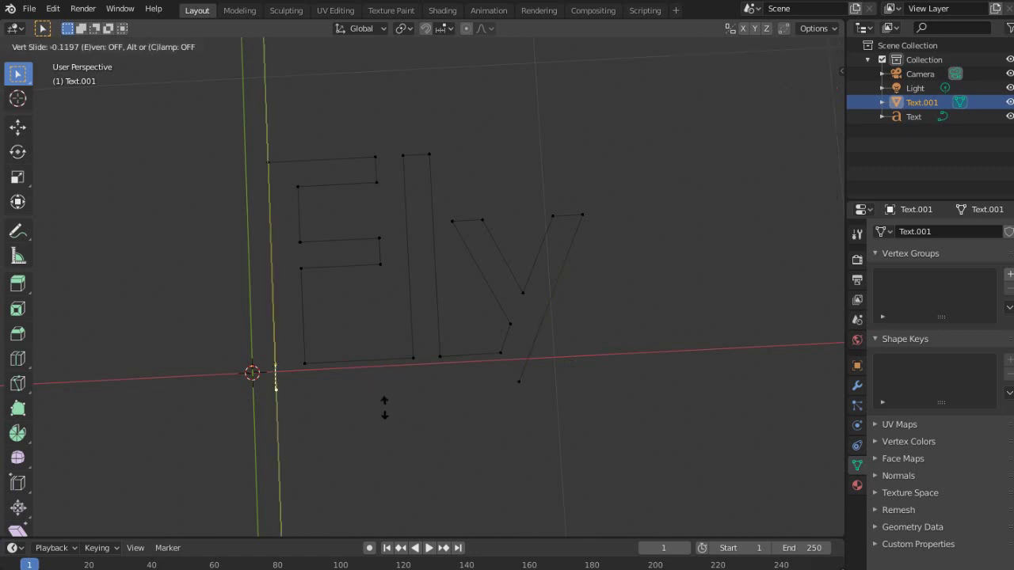
click(384, 406)
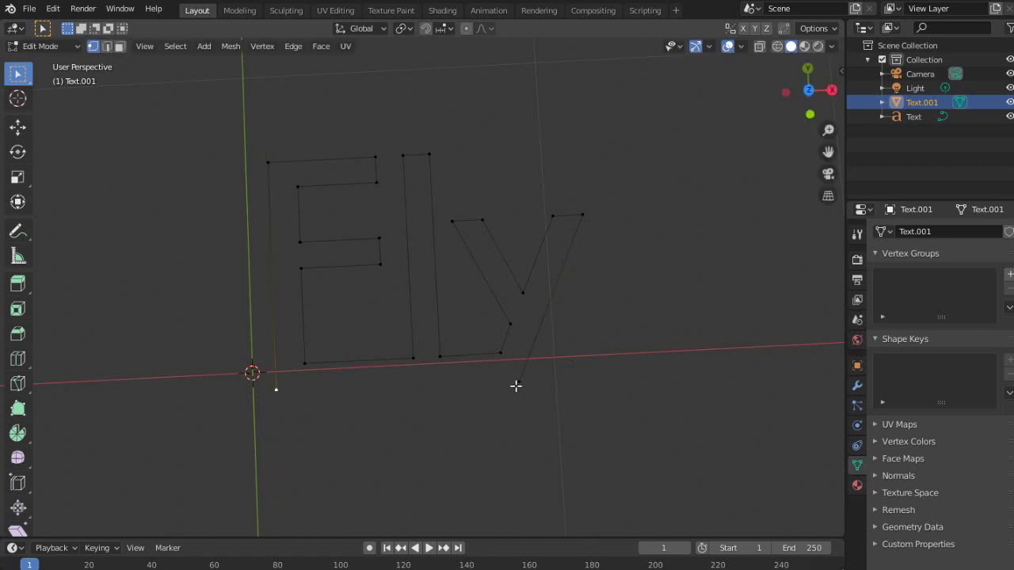
- Join the two extended end vertices with a bottom edge and fine-tune the lower-left corner with Vertex Slide
key(f)
click(288, 392)
key(shift+v)
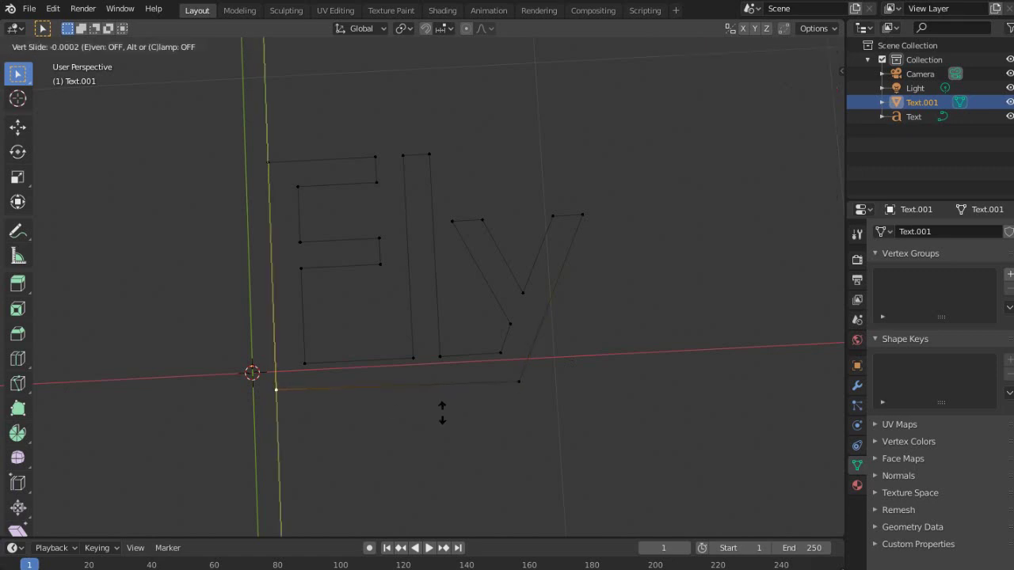
click(512, 414)
scroll(462, 418, up, 4)
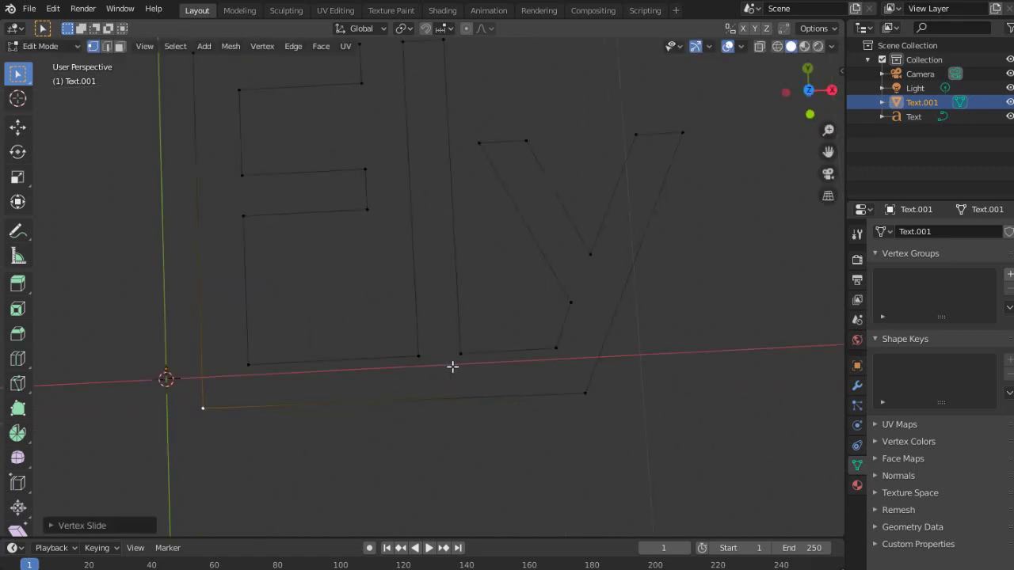
scroll(504, 380, down, 4)
- Nudge the outline's lower-left corner vertex about 0.002 m along Y to level the bottom edge, and leave Edit Mode
key(Tab)
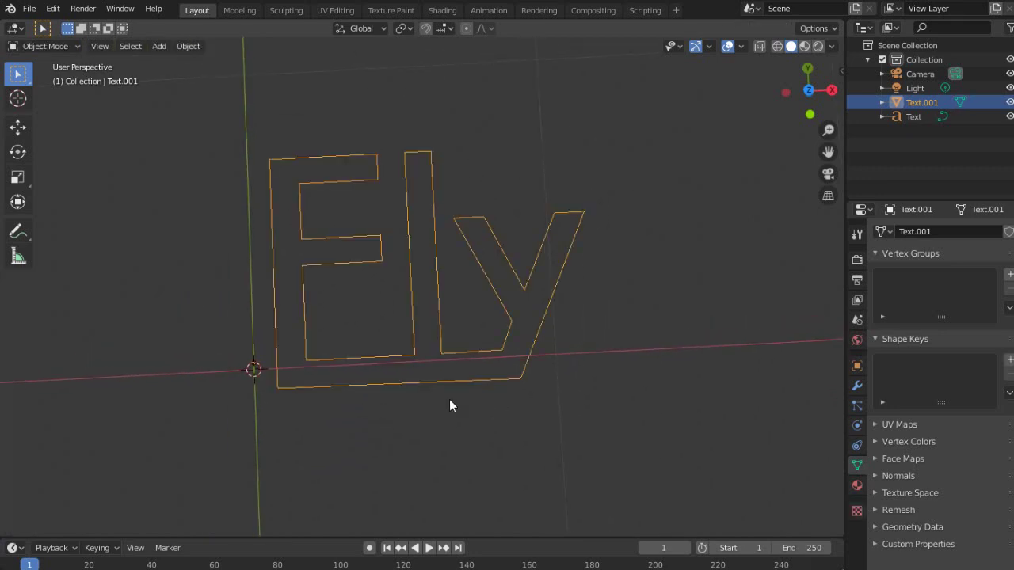
key(Tab)
click(282, 389)
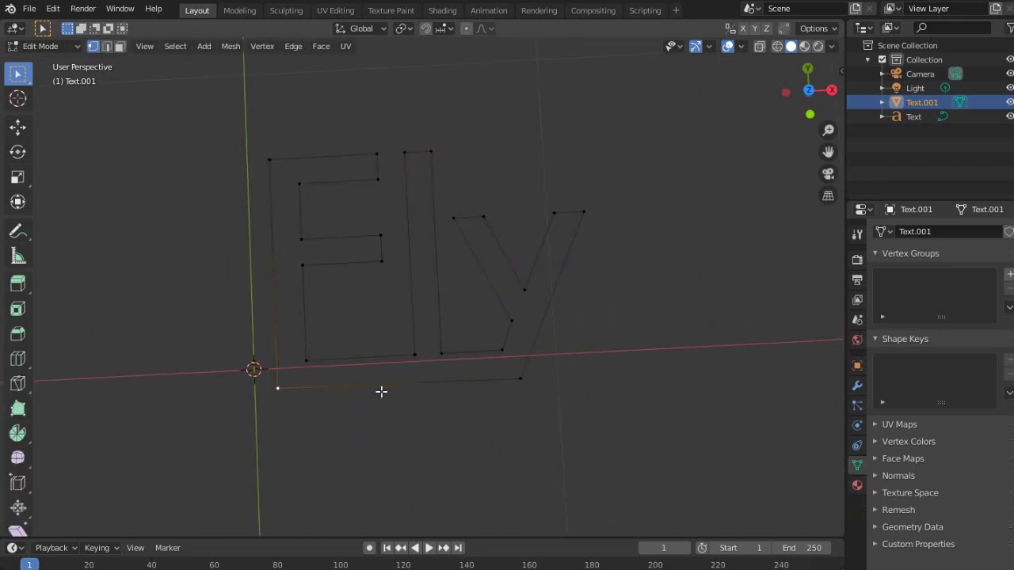
key(g)
key(x)
key(y)
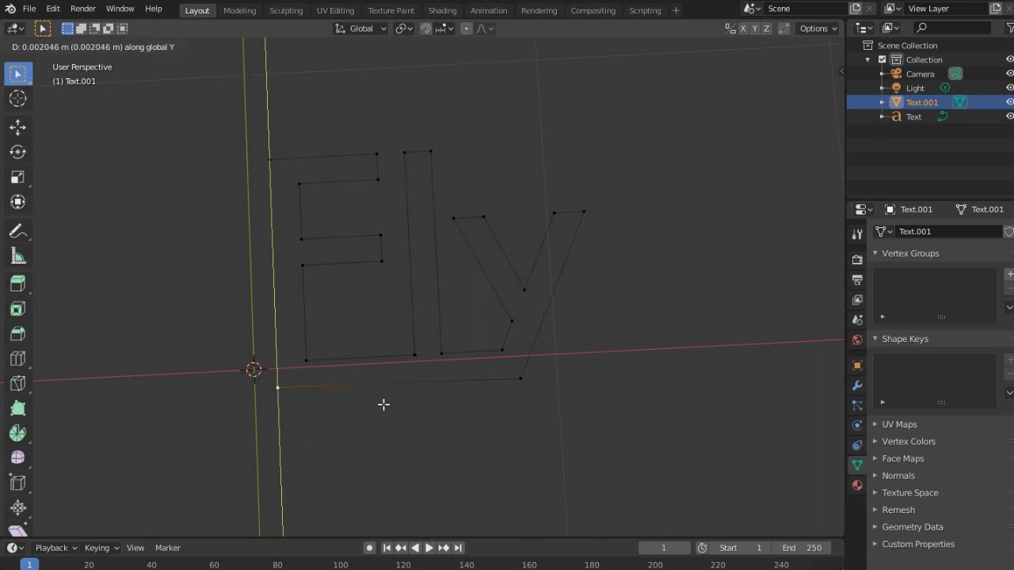
click(383, 405)
key(Tab)
- Convert the joined "Fly" outline mesh back to a curve
middle_drag(481, 327, 488, 329)
key(F3)
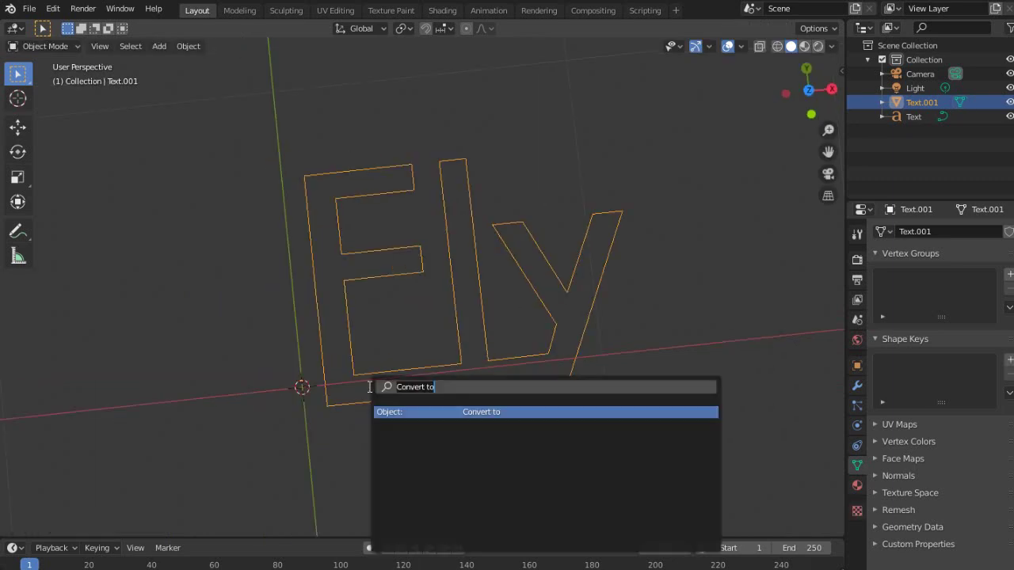
key(Return)
click(348, 366)
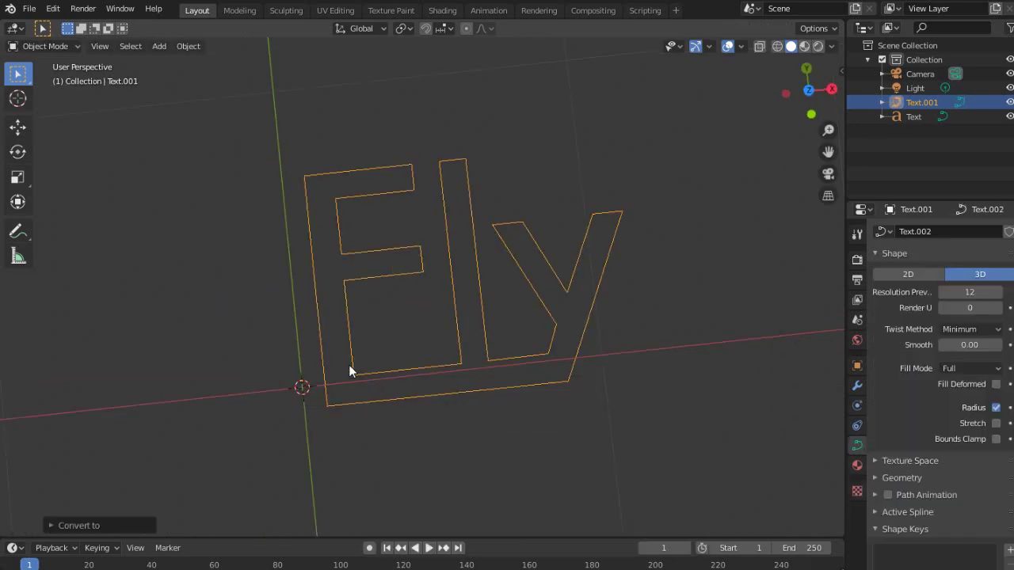
- Give the "Fly" outline curve a tube thickness with a bevel depth of 0.016 m
middle_drag(573, 319, 574, 303)
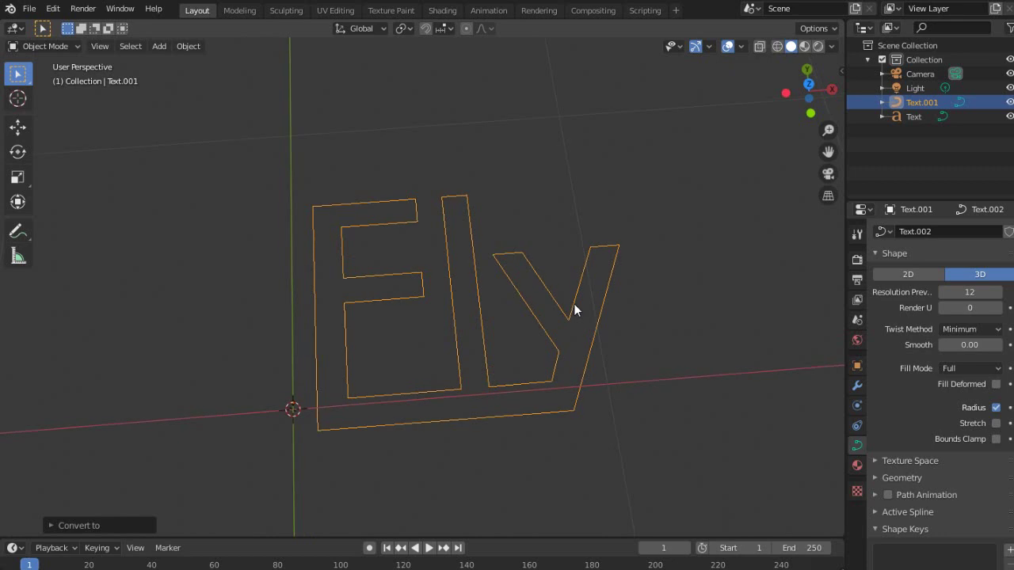
click(903, 477)
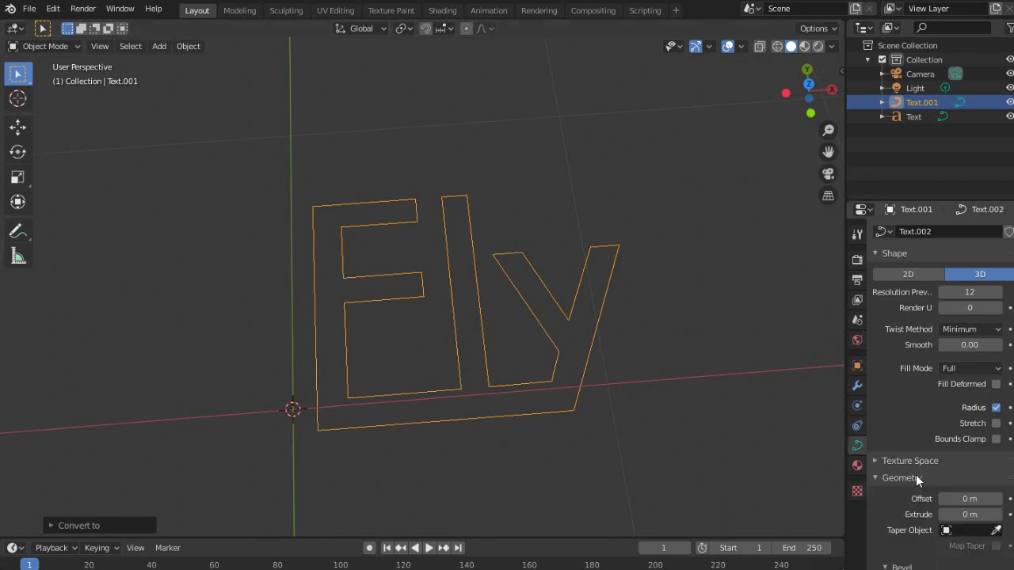
scroll(939, 489, down, 4)
drag(955, 476, 981, 476)
middle_drag(428, 305, 443, 327)
scroll(412, 439, down, 4)
scroll(413, 358, up, 3)
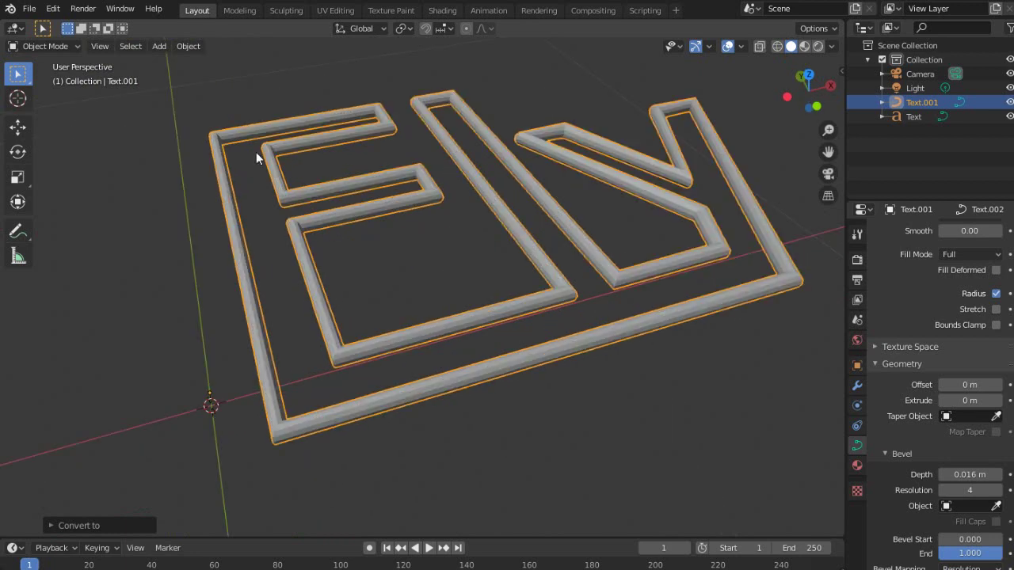
- Shade the bevelled outline curve smooth
click(189, 46)
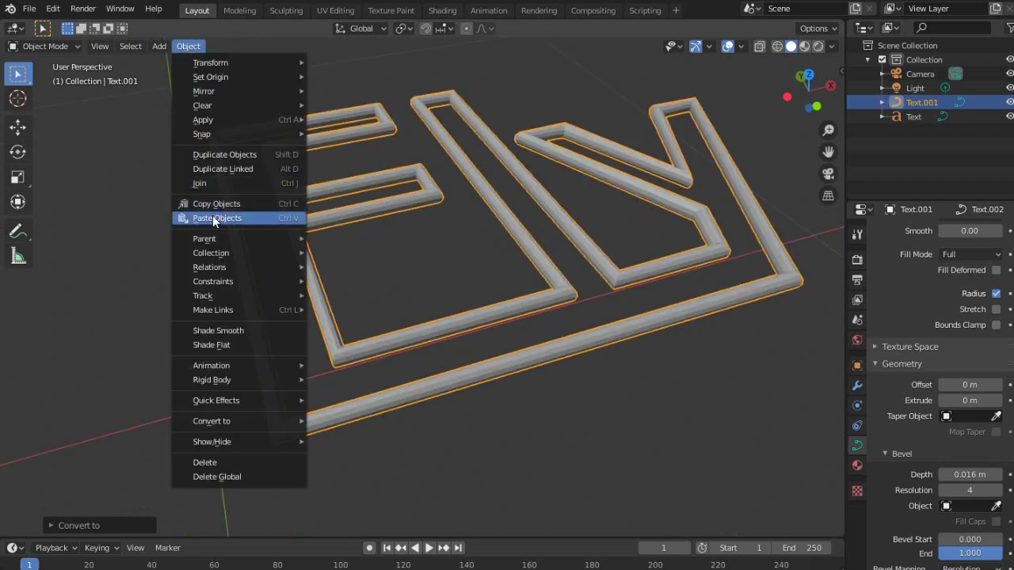
click(219, 333)
middle_drag(219, 333, 507, 240)
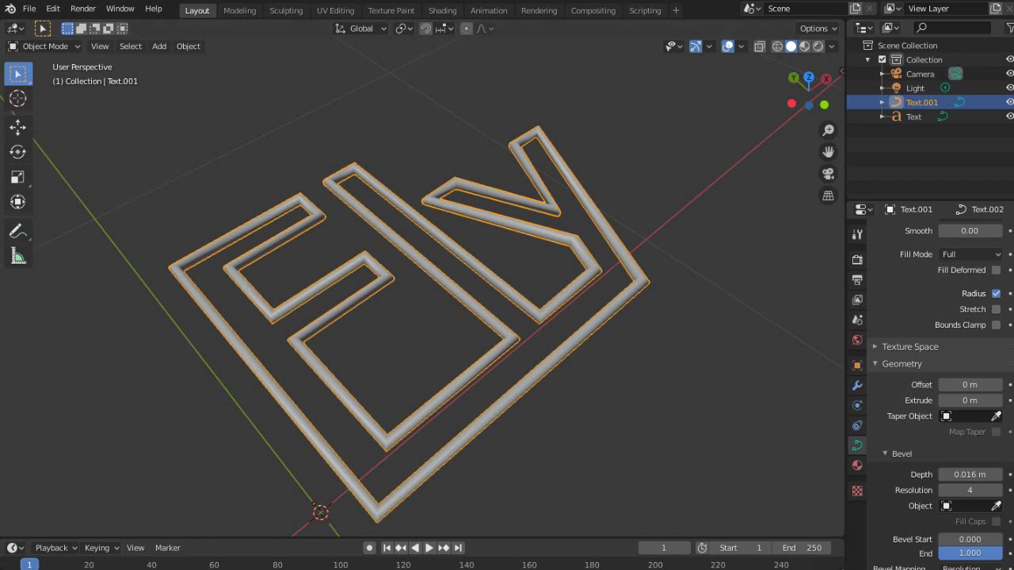
- Split the Properties area horizontally and turn its lower part into a small 3D Viewport framing the text
drag(855, 529, 860, 430)
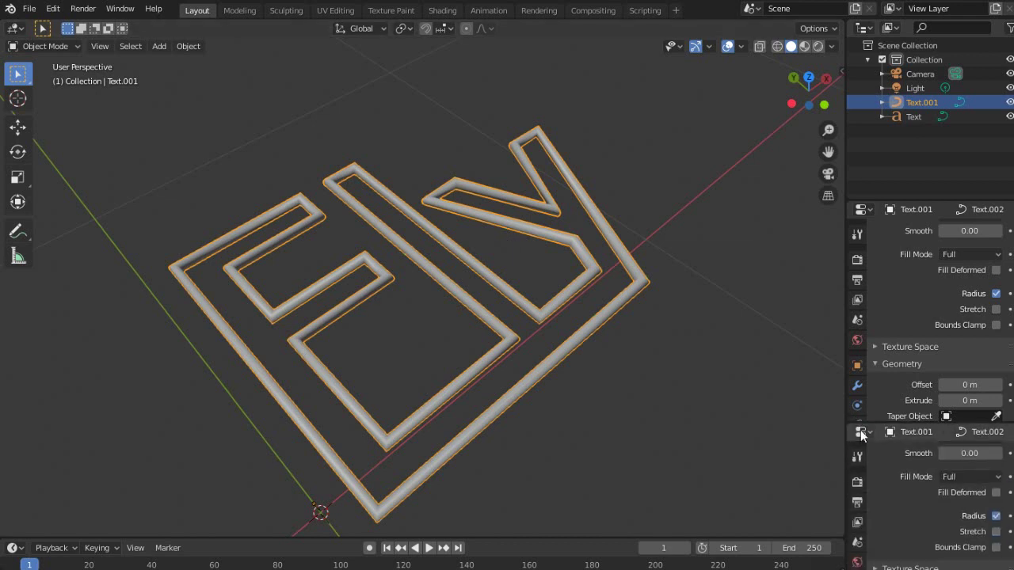
click(861, 432)
click(415, 289)
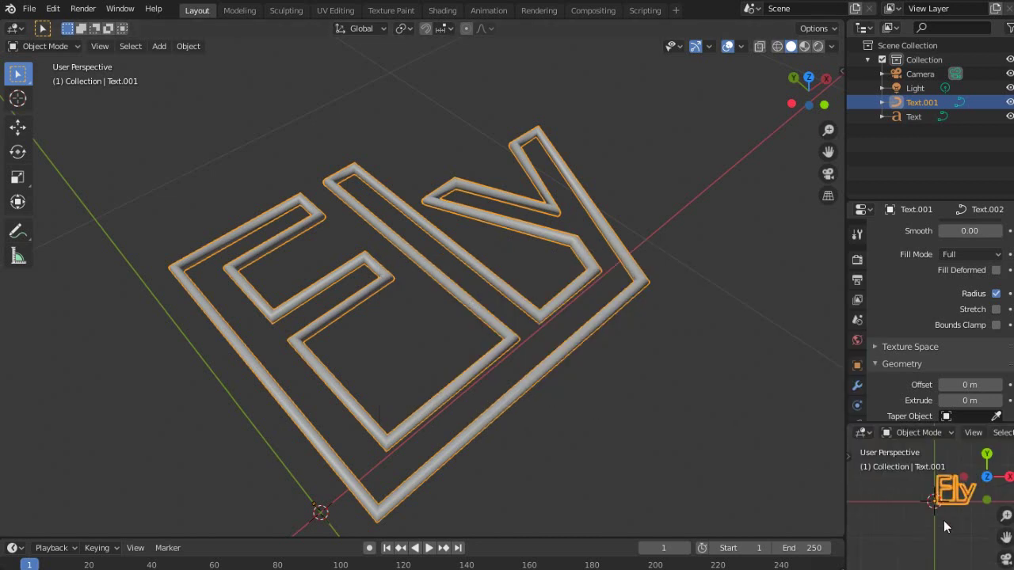
scroll(935, 508, up, 8)
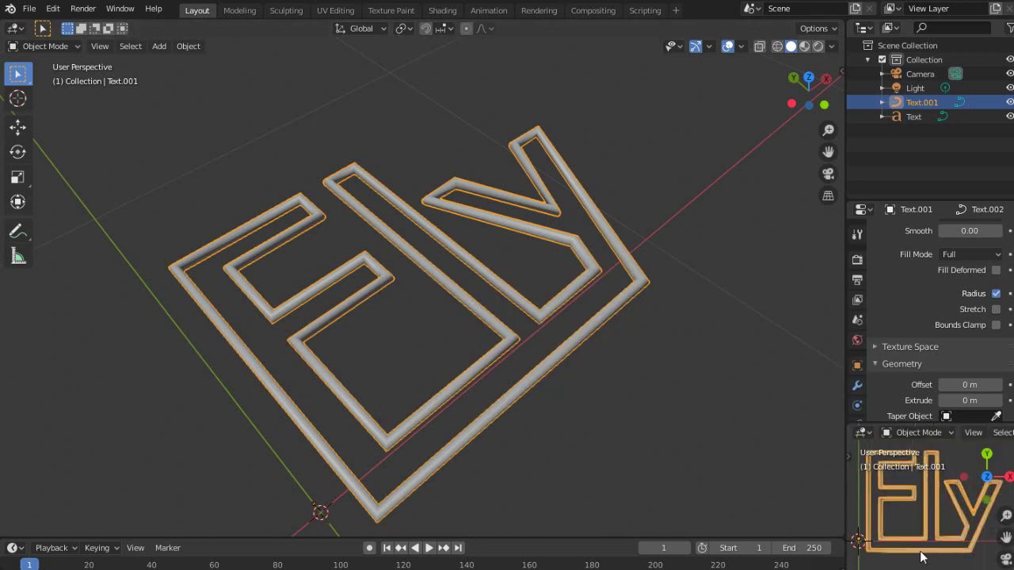
scroll(944, 511, down, 3)
click(947, 501)
scroll(935, 515, down, 2)
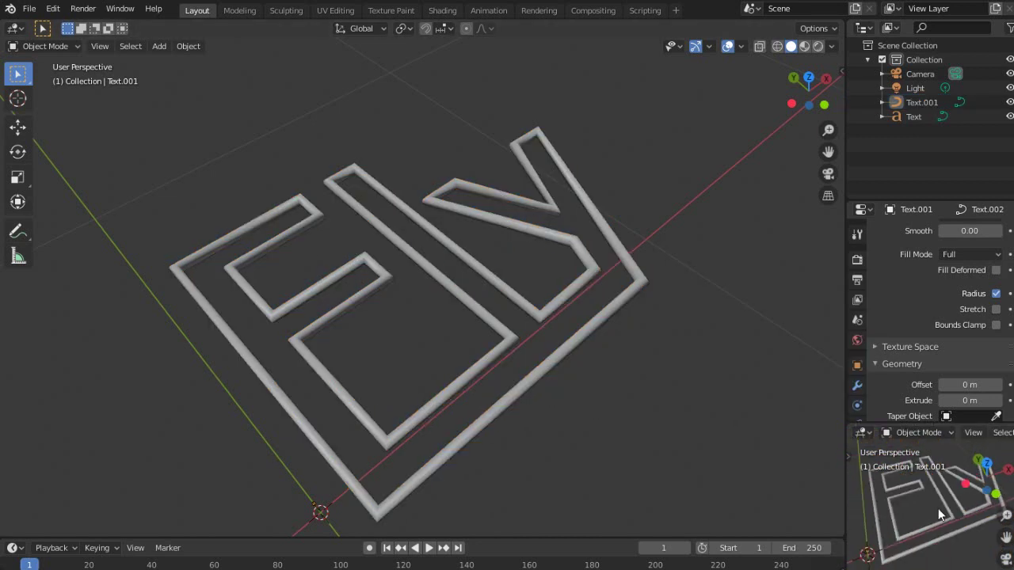
- Change the main area to the Shader Editor and create a new material for the outline curve
click(12, 29)
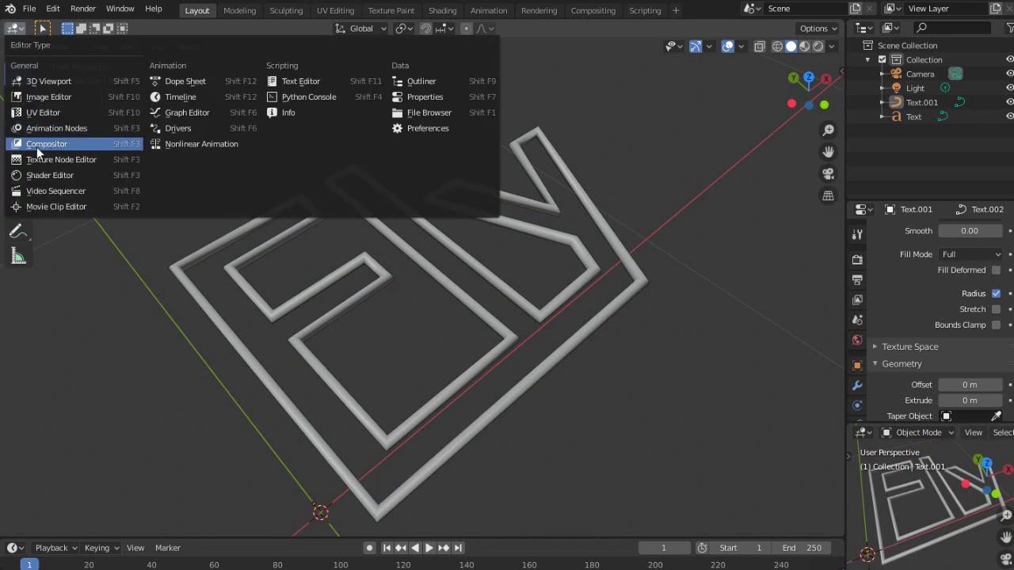
click(35, 179)
click(915, 491)
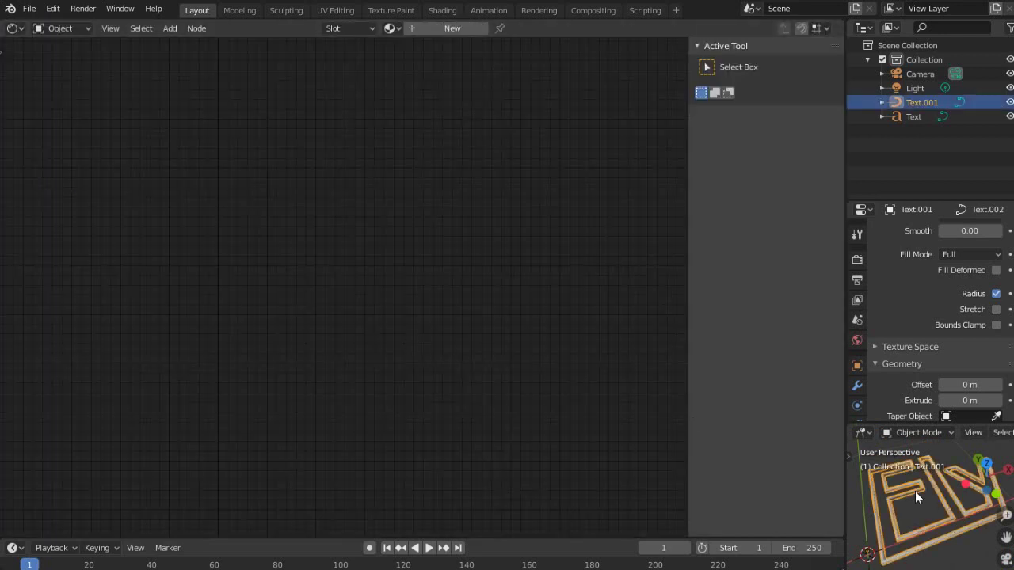
click(461, 30)
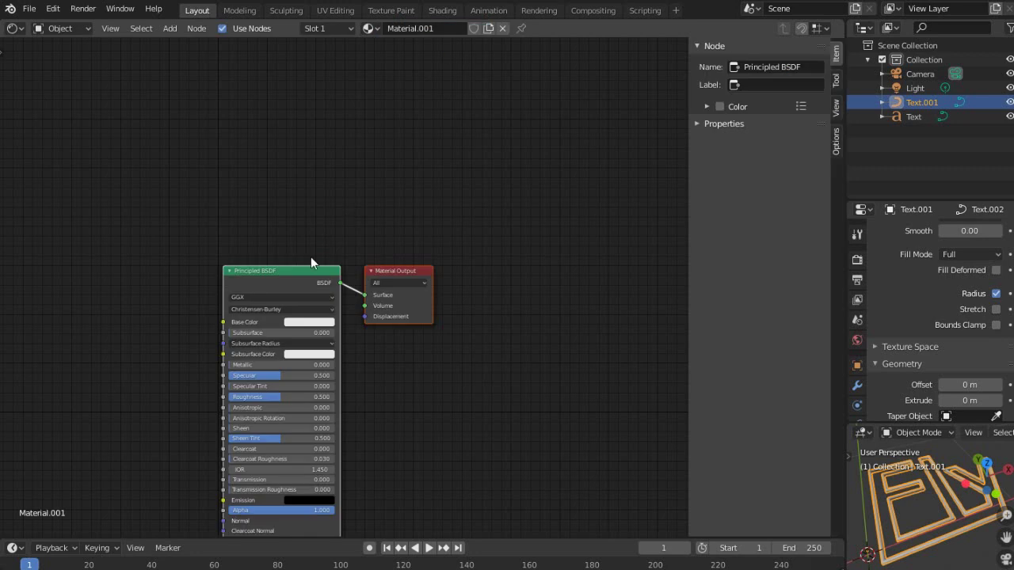
- Replace the Principled BSDF with an Emission shader connected to the Material Output's Surface, and space the two nodes apart
scroll(311, 257, up, 3)
key(x)
key(shift+a)
mouse_move(282, 282)
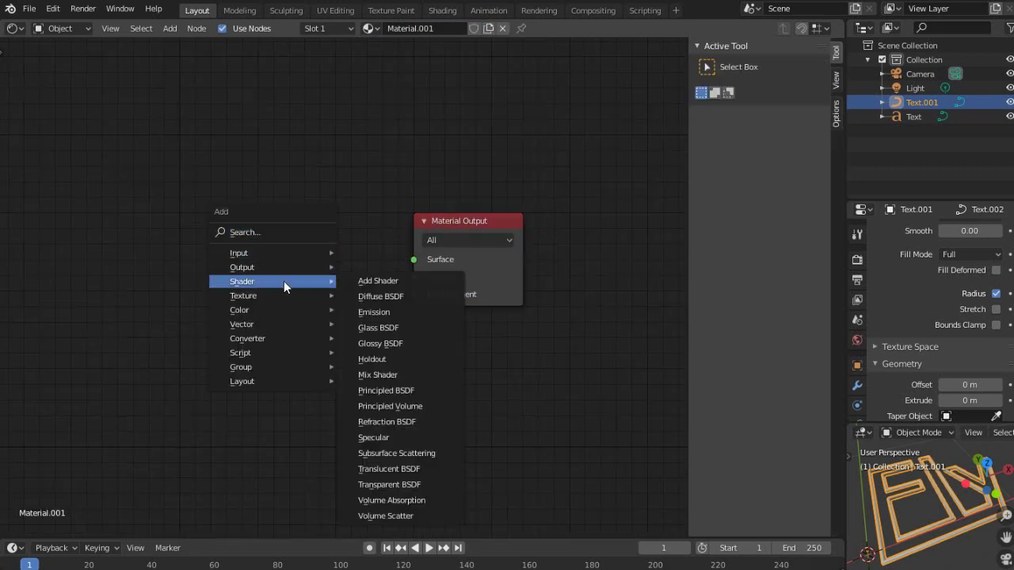
click(374, 312)
click(300, 243)
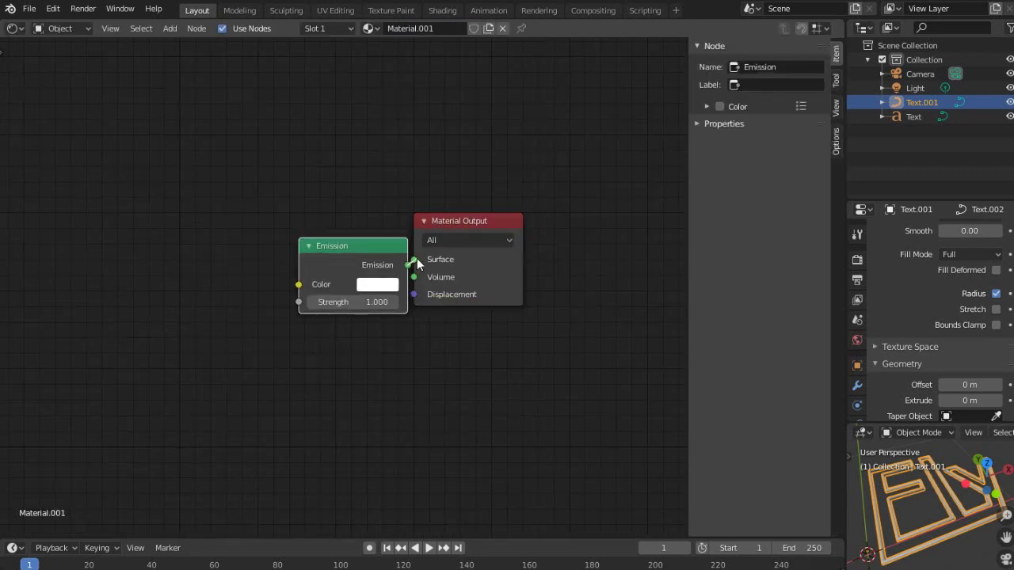
drag(452, 217, 503, 210)
drag(408, 265, 466, 251)
drag(378, 251, 401, 237)
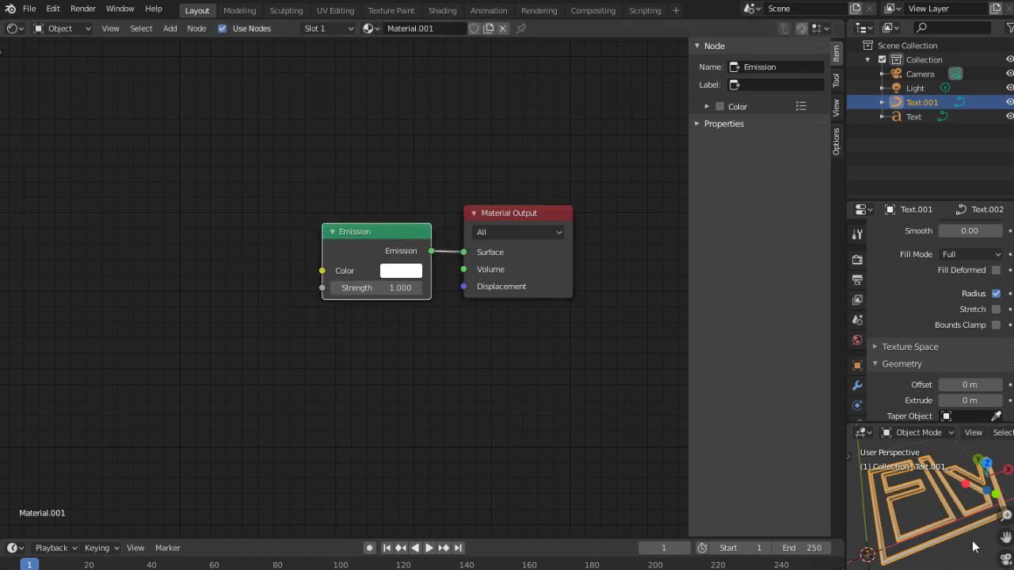
- Set the small 3D Viewport to Rendered shading and hide its gizmos and overlays
key(z)
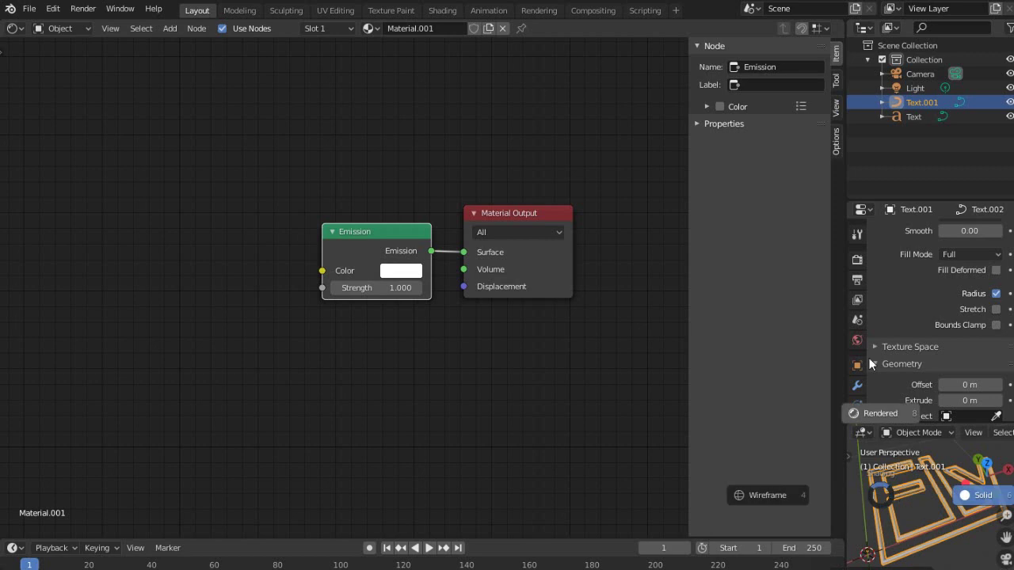
click(944, 431)
scroll(945, 432, down, 3)
scroll(944, 432, down, 6)
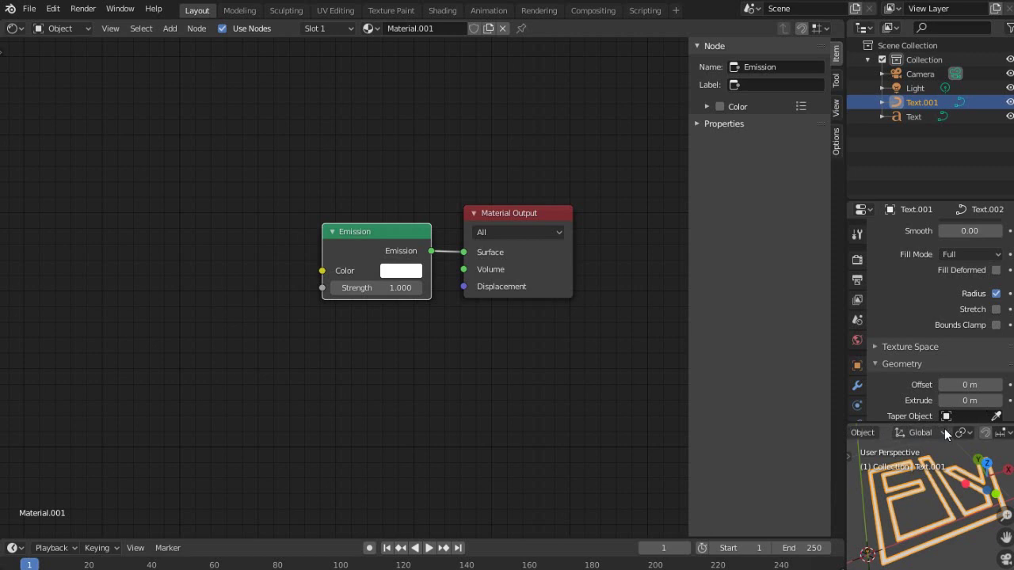
click(957, 433)
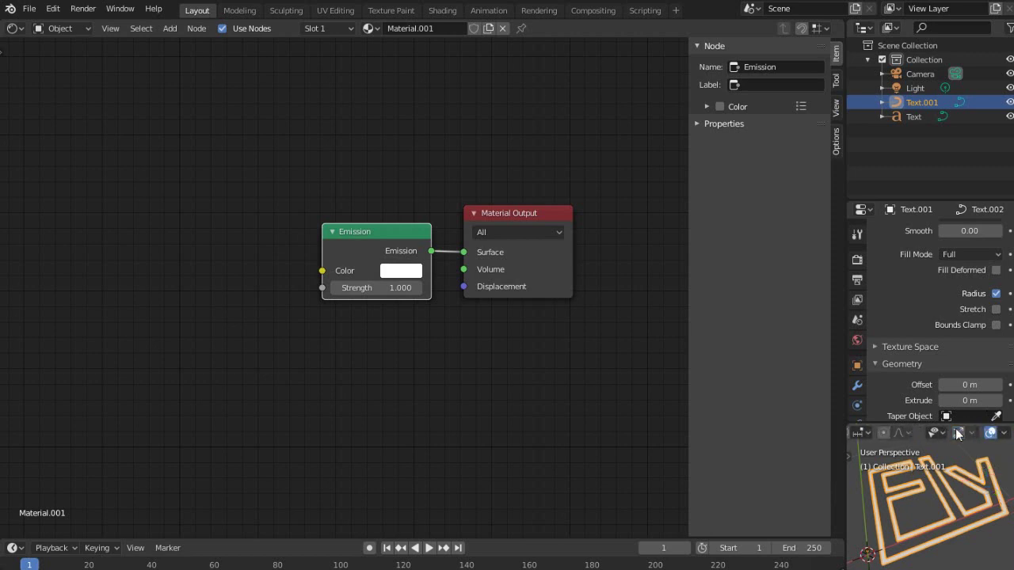
click(990, 432)
middle_drag(972, 498, 947, 503)
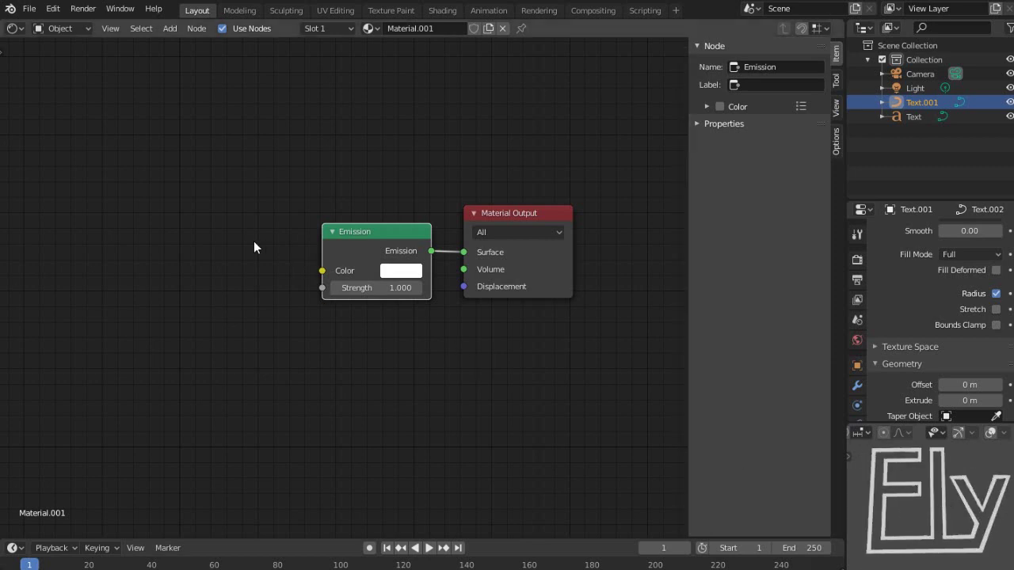
- Add a Texture Coordinate node well ahead of the Emission node
middle_drag(43, 239, 176, 248)
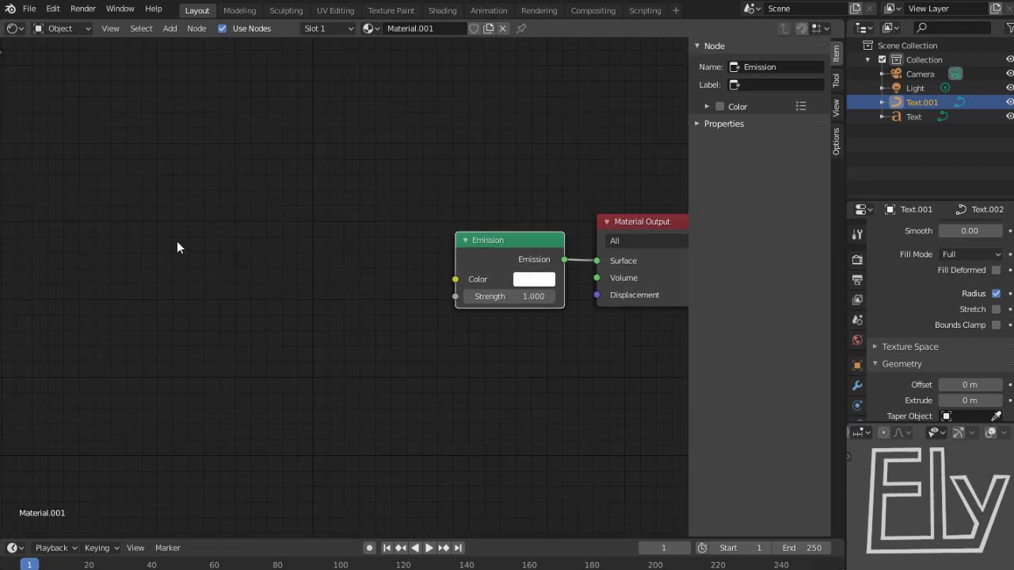
key(shift+a)
mouse_move(176, 212)
click(257, 414)
click(155, 208)
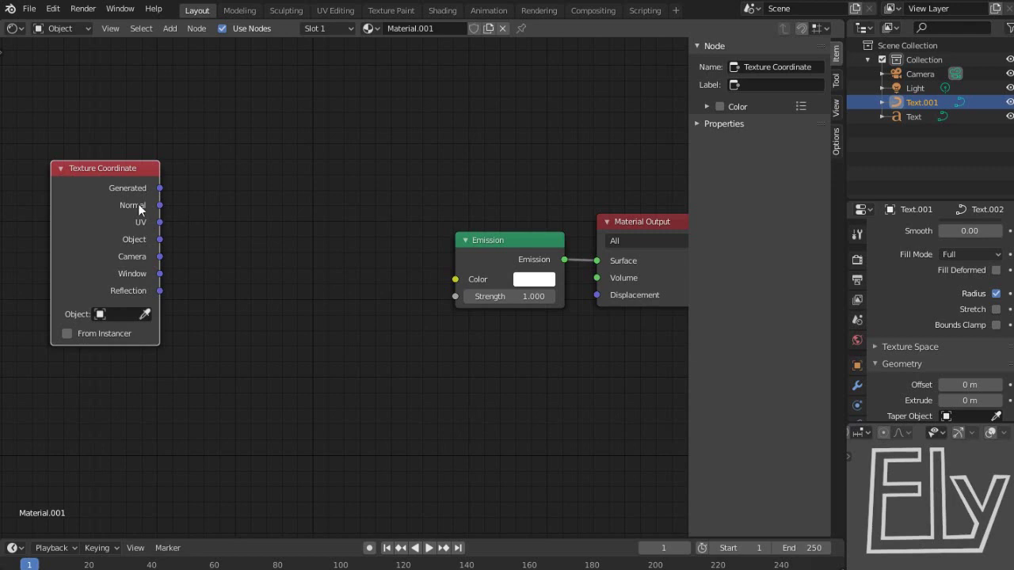
- Add a Separate XYZ node beside the Texture Coordinate node and connect the UV output to its Vector input
drag(159, 222, 252, 224)
key(shift+a)
mouse_move(79, 319)
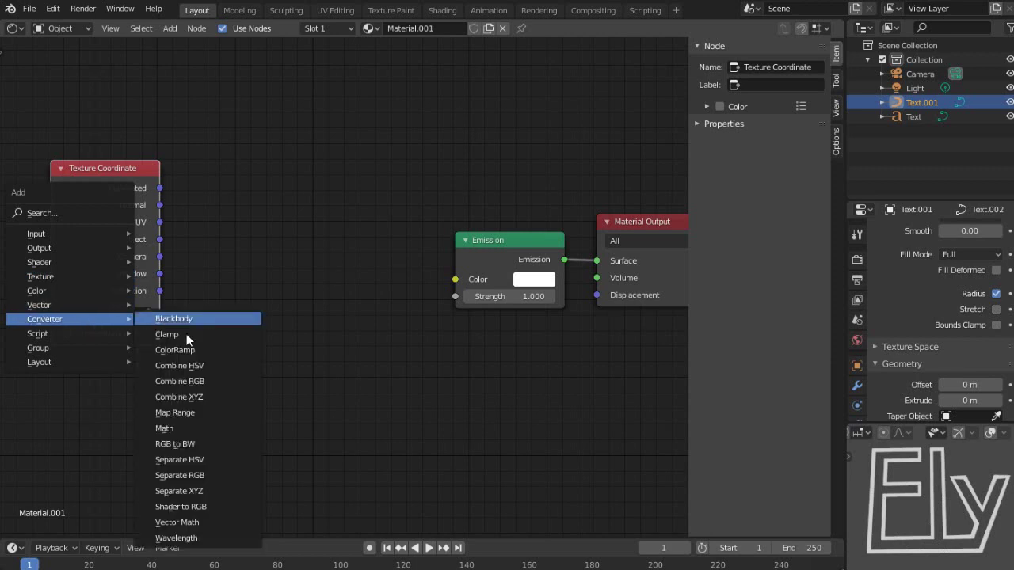
click(170, 490)
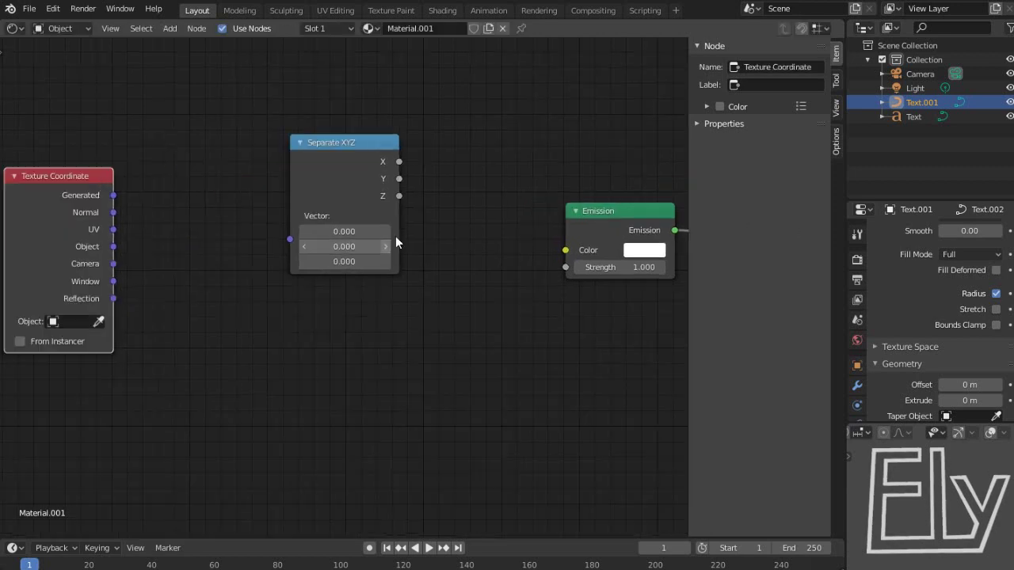
click(225, 149)
drag(126, 225, 175, 215)
drag(217, 142, 198, 178)
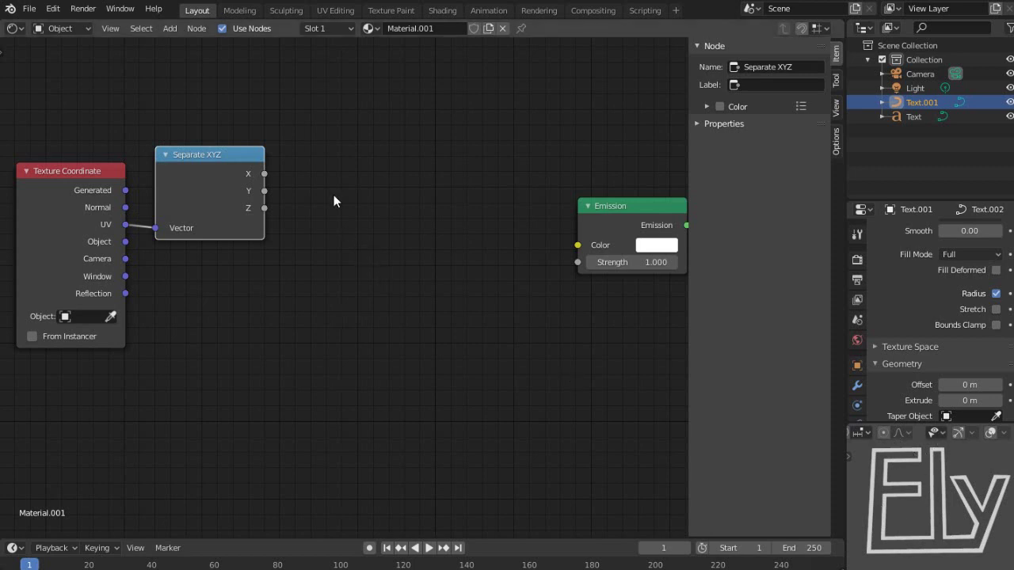
- Add a Wave Texture with its Vector fed by Separate XYZ's X output, and connect its Color to the Emission Color
key(shift+a)
mouse_move(332, 193)
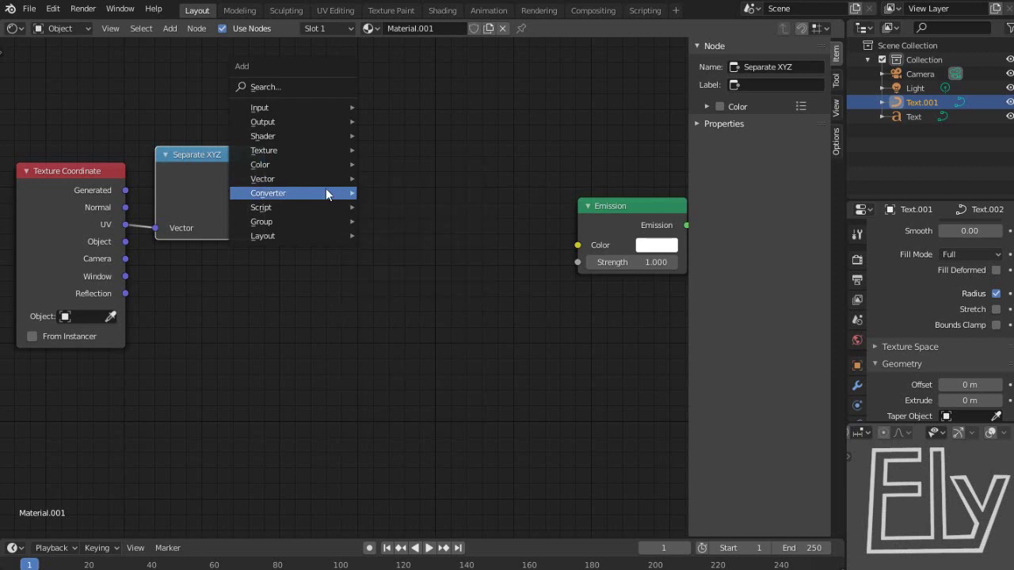
mouse_move(346, 152)
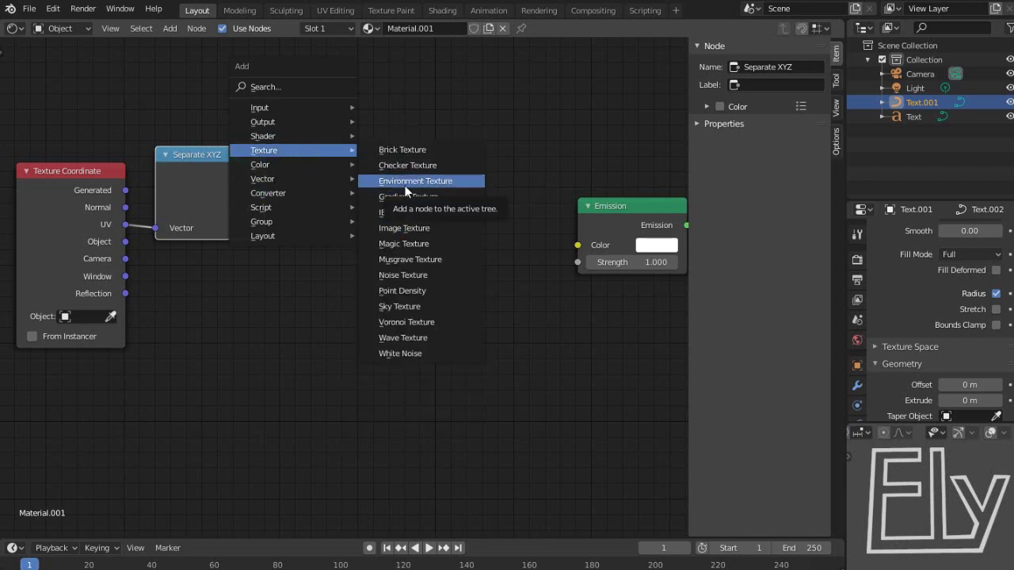
click(404, 338)
click(334, 170)
drag(275, 191, 333, 281)
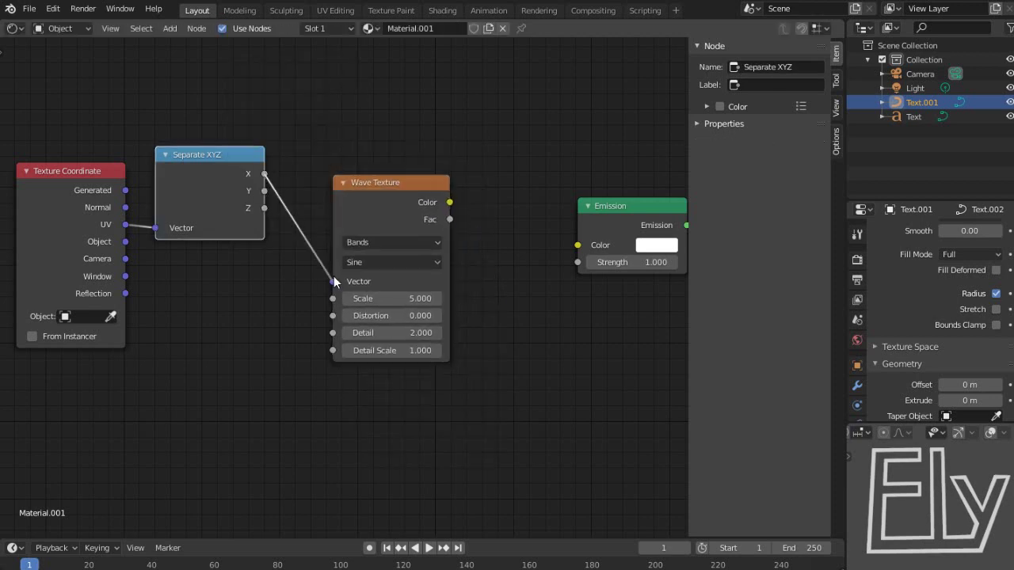
drag(449, 202, 579, 245)
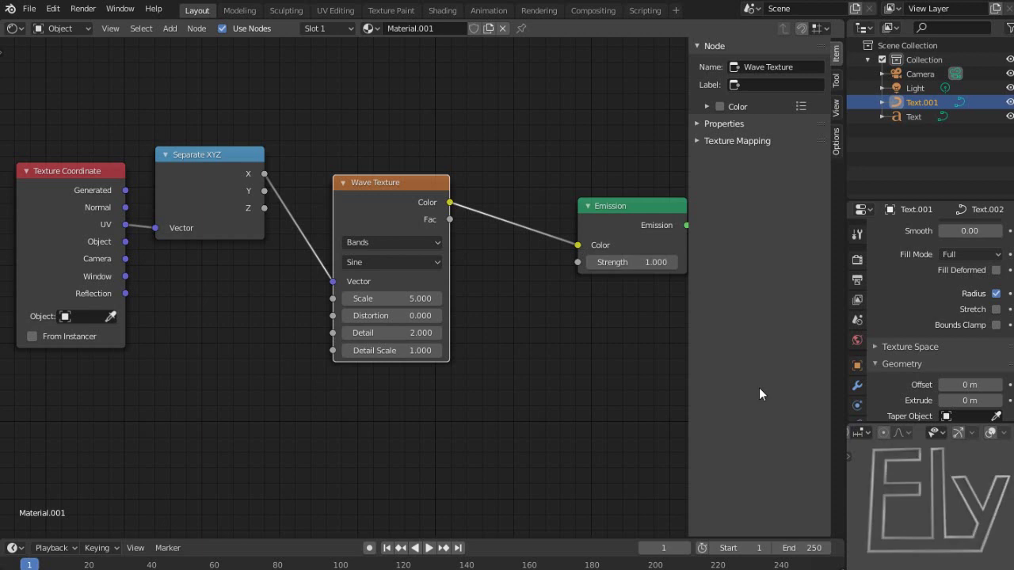
- Examine in the rendered viewport how the wave pattern runs along the strokes of the text outline
scroll(930, 494, up, 5)
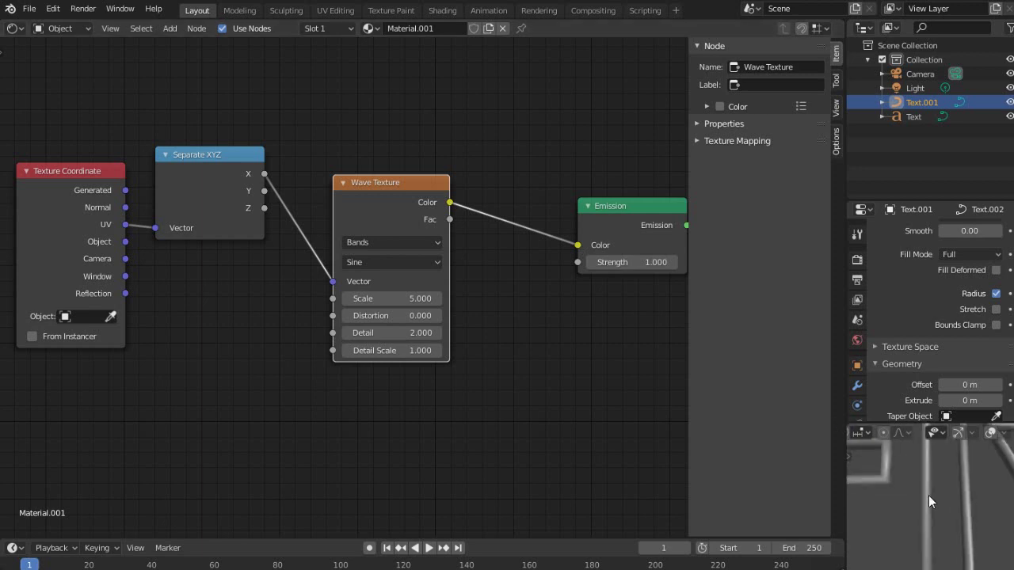
scroll(905, 487, down, 4)
scroll(923, 493, up, 2)
scroll(939, 495, down, 3)
scroll(937, 507, up, 3)
mouse_move(940, 503)
shift+middle_down()
mouse_move(924, 494)
mouse_move(931, 506)
shift+middle_up()
scroll(951, 499, up, 2)
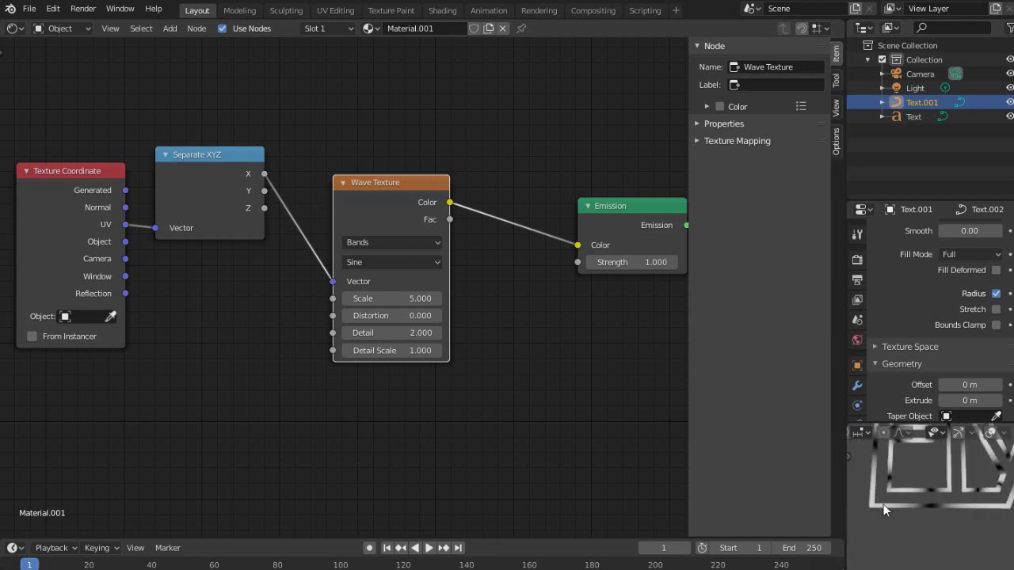
shift+middle_drag(876, 434, 879, 502)
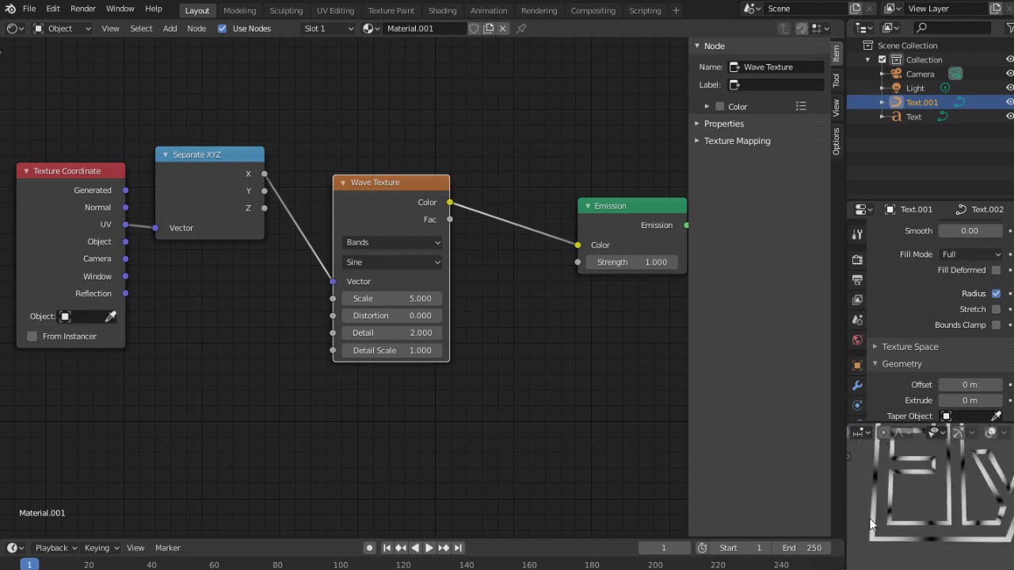
scroll(934, 530, up, 2)
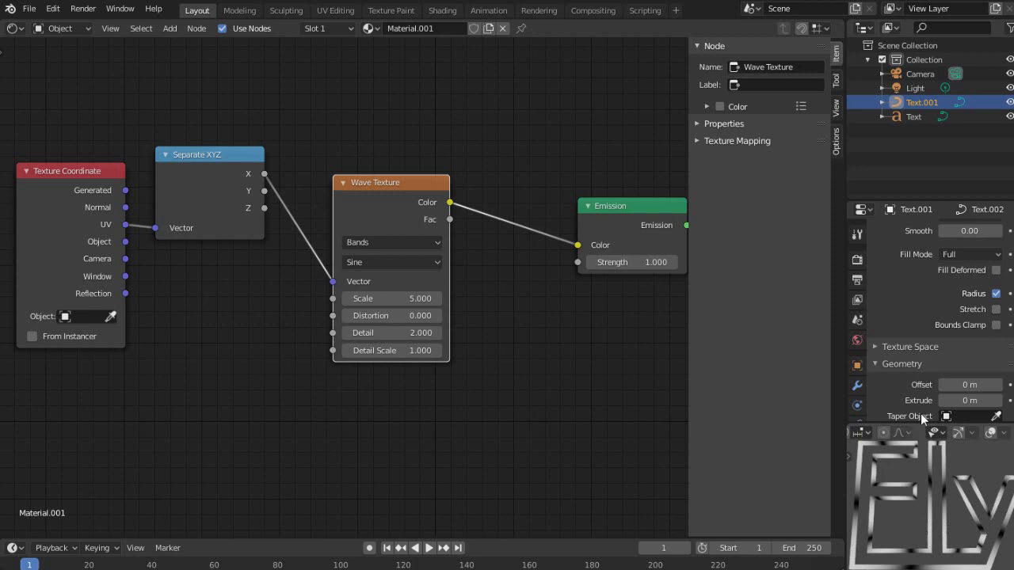
click(355, 264)
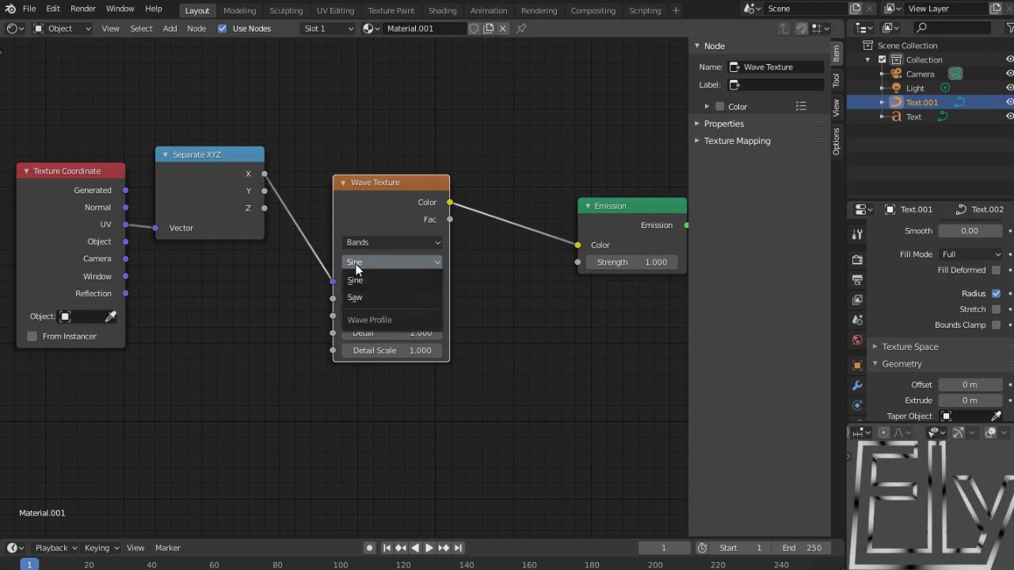
click(356, 300)
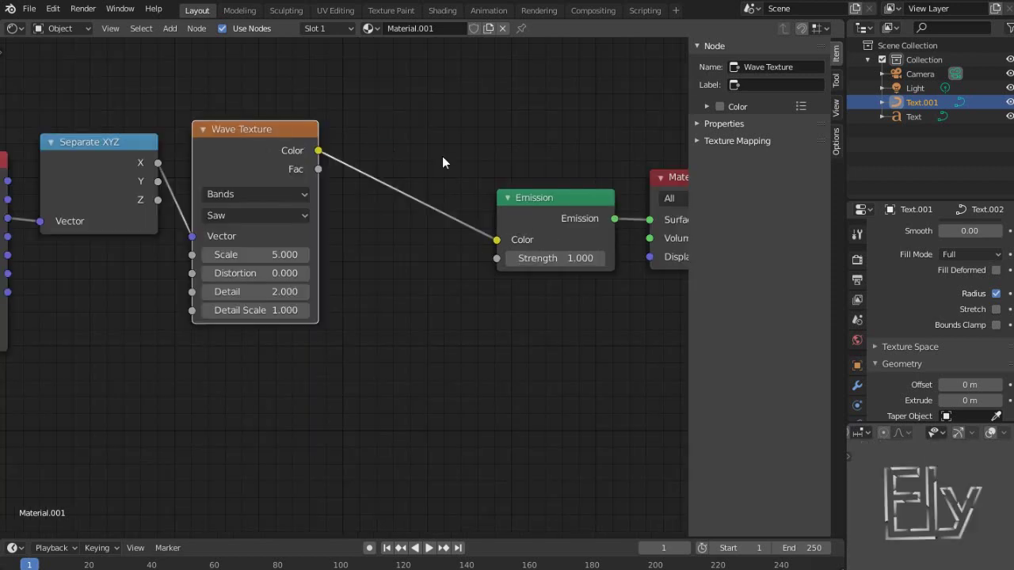
drag(317, 151, 497, 258)
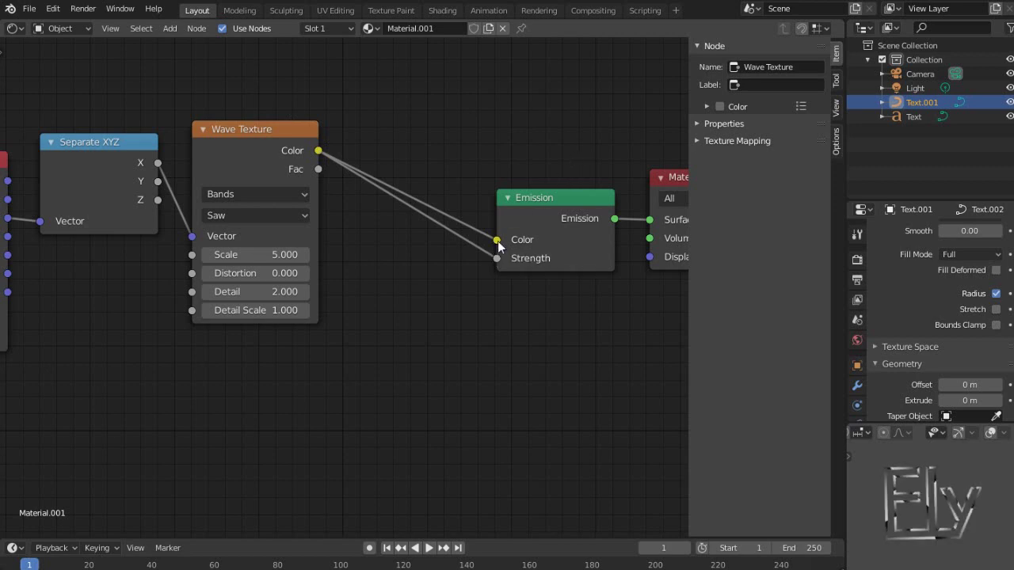
- Disconnect the wave from the Emission Color, move the Wave Texture up, and insert a Math node on its link to Emission Strength
drag(497, 240, 429, 171)
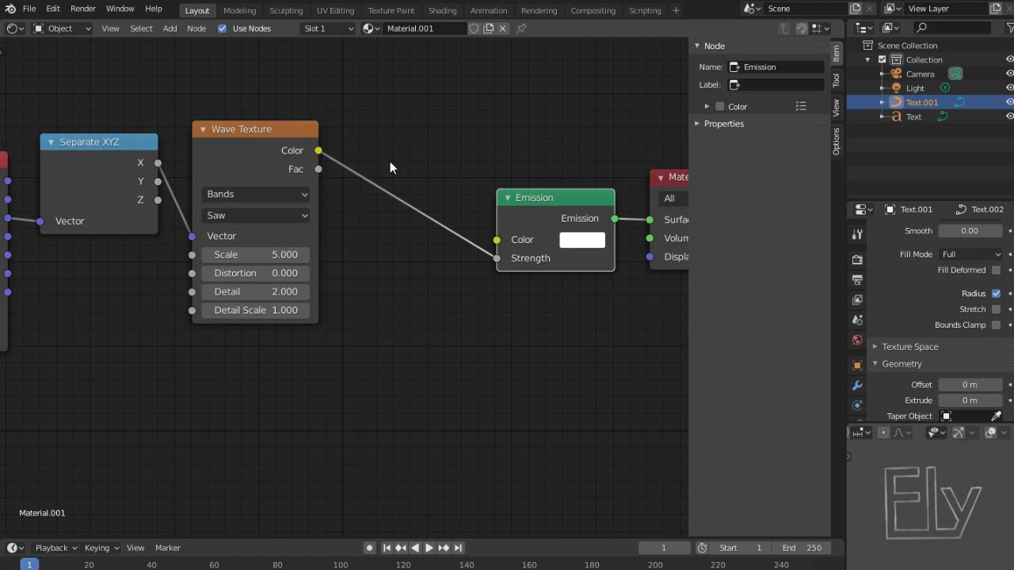
drag(252, 138, 251, 98)
key(shift+a)
mouse_move(383, 169)
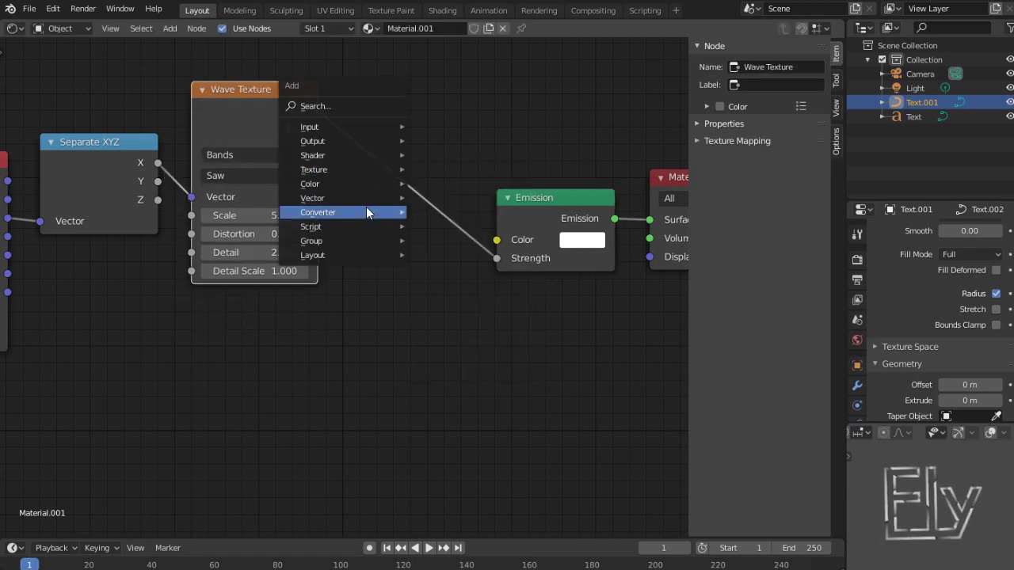
mouse_move(366, 211)
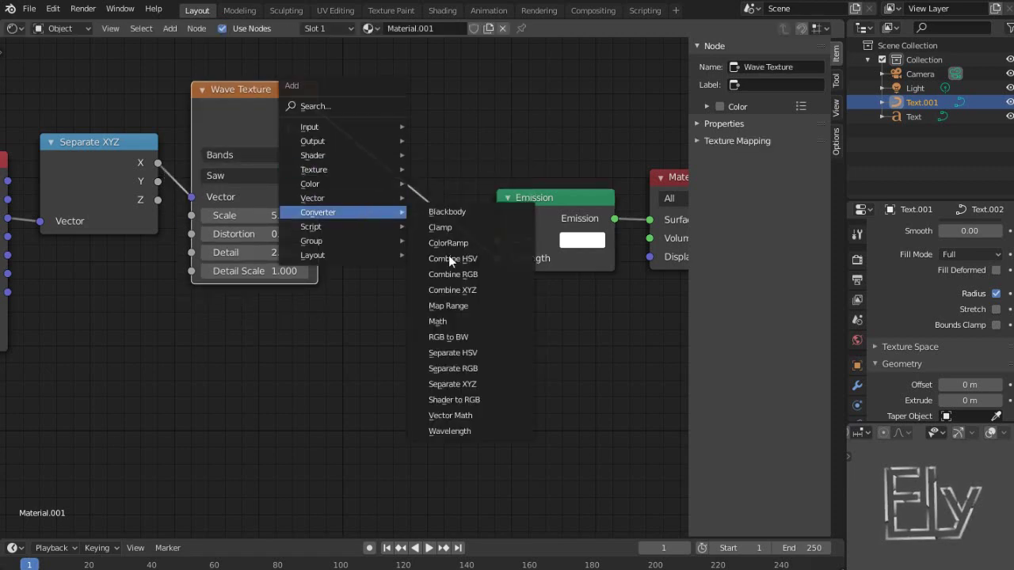
click(440, 321)
click(409, 189)
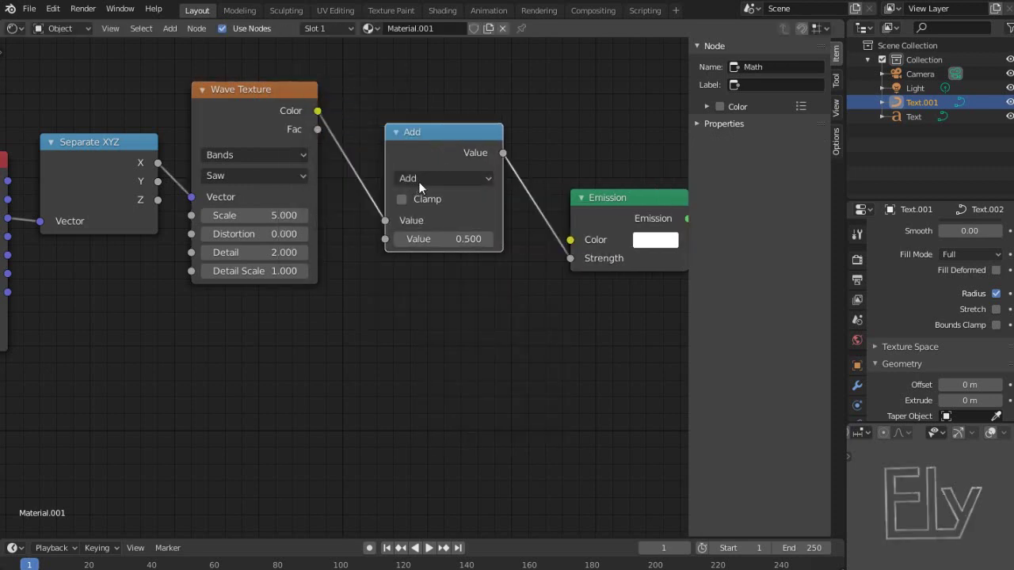
- Set the new Math node's operation to Multiply with a value of 5.4
click(428, 177)
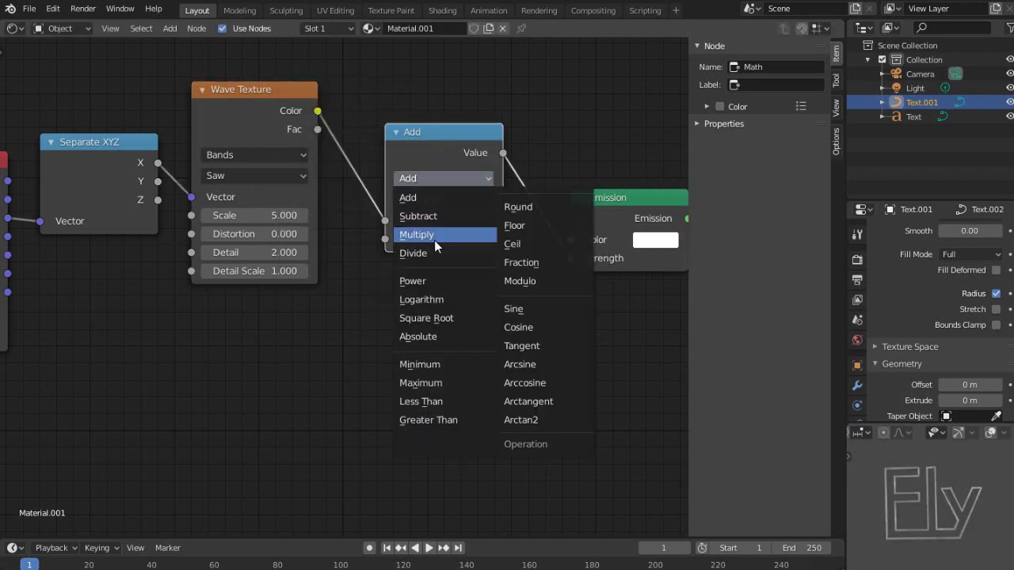
click(432, 237)
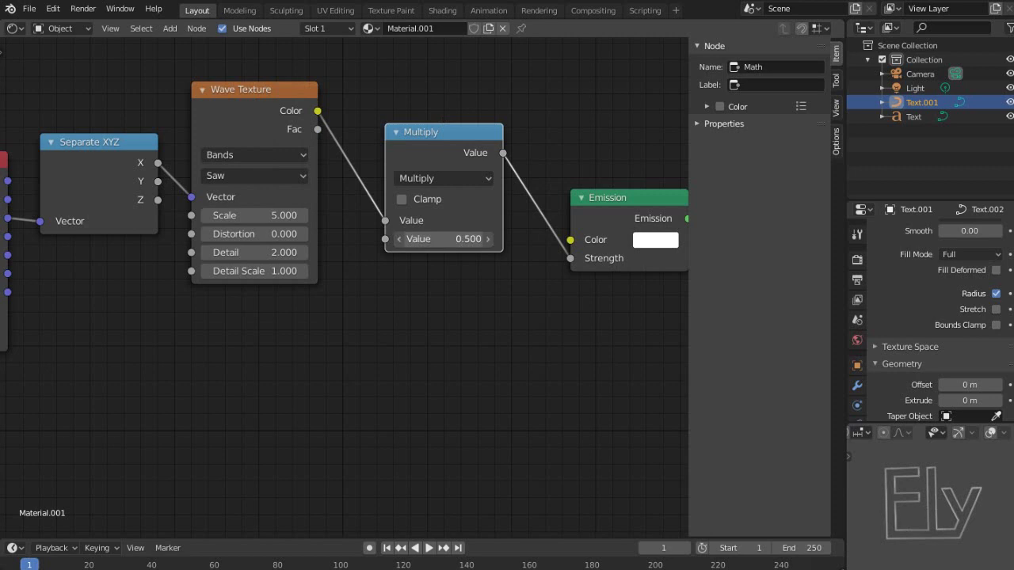
drag(444, 239, 910, 322)
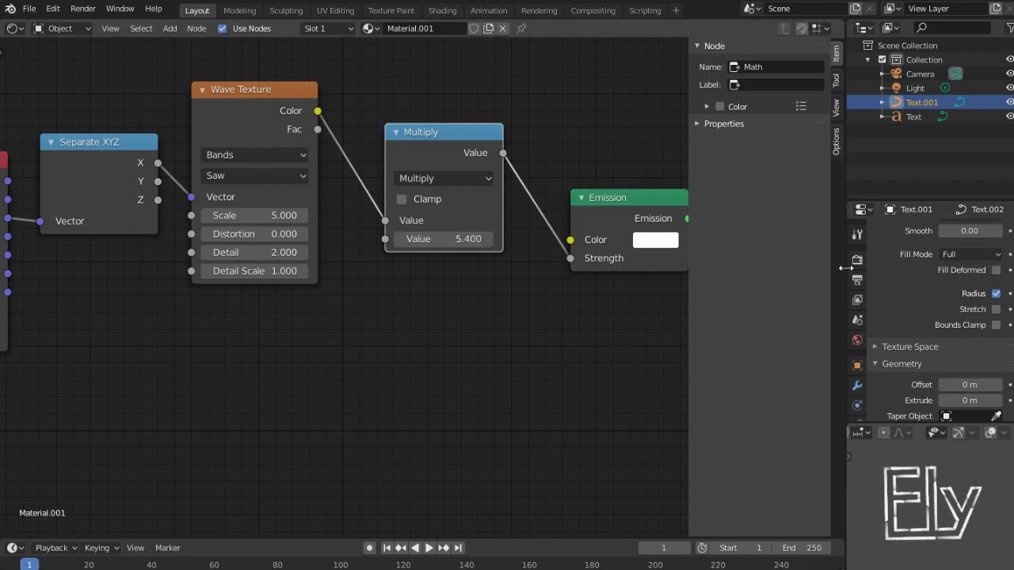
- Enable Bloom in the scene's render settings
click(856, 234)
click(856, 259)
scroll(904, 363, down, 6)
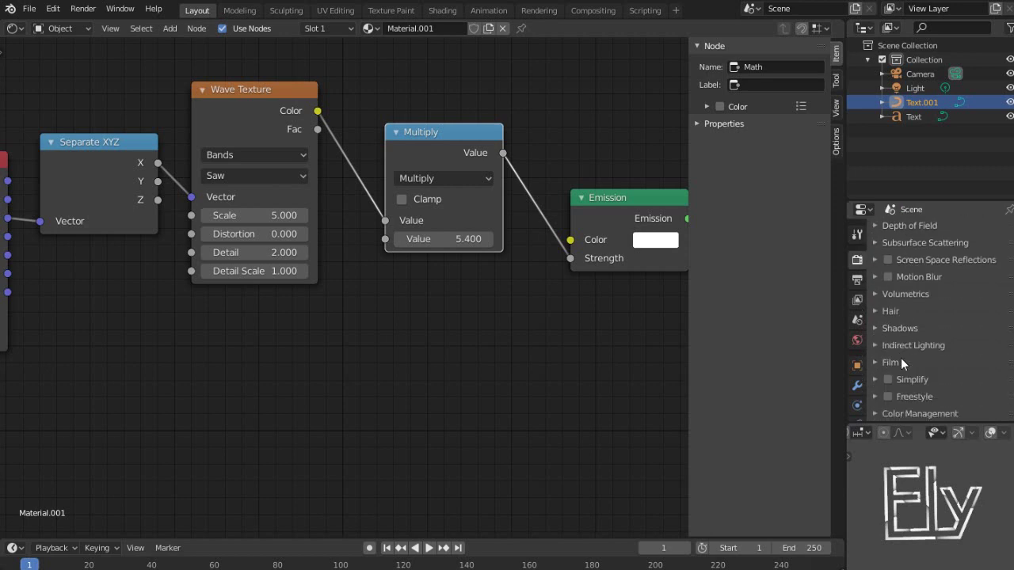
scroll(890, 297, up, 3)
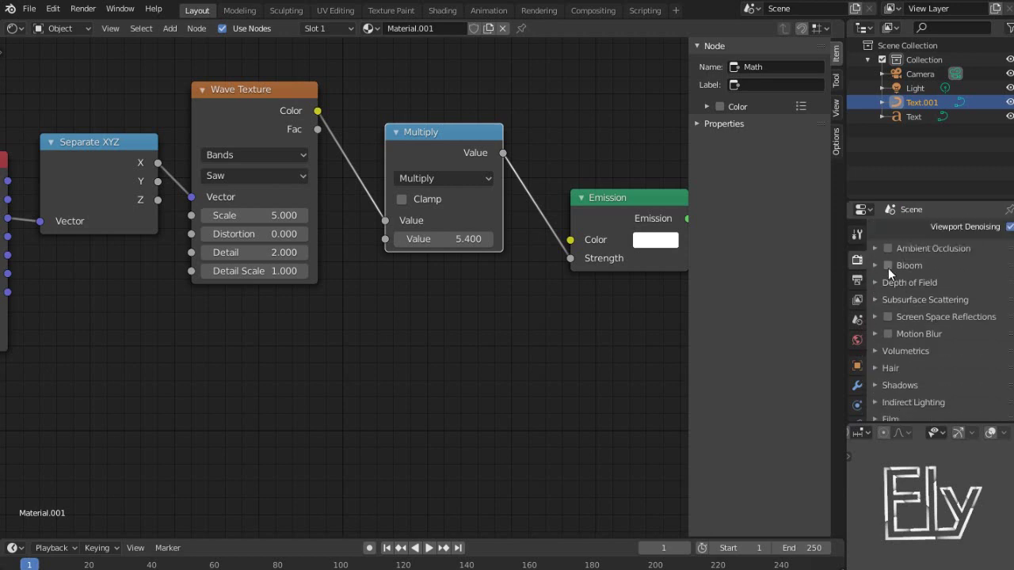
click(888, 266)
scroll(931, 495, up, 2)
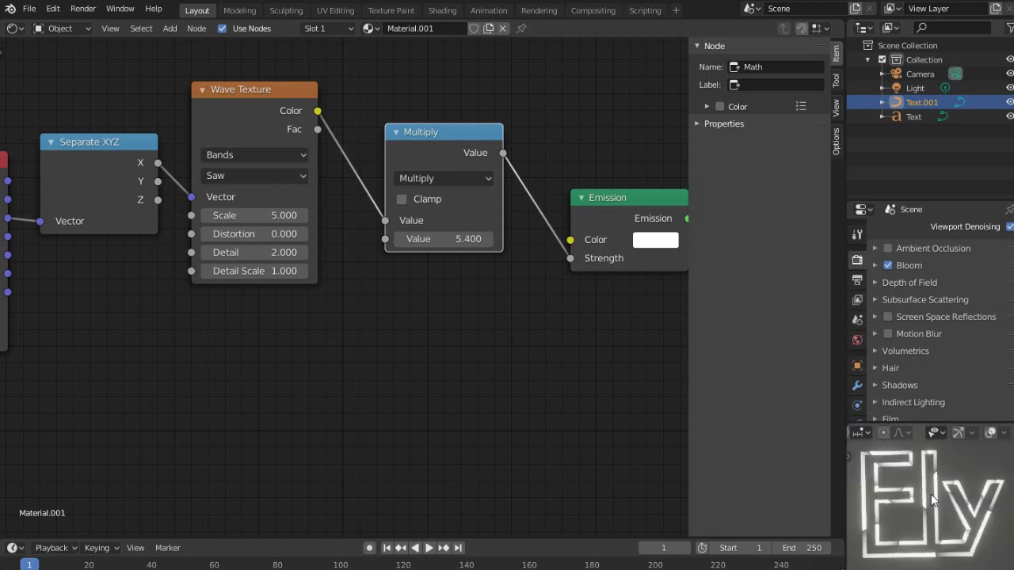
- Lower the Multiply node's value to 2.5
middle_drag(503, 314, 446, 317)
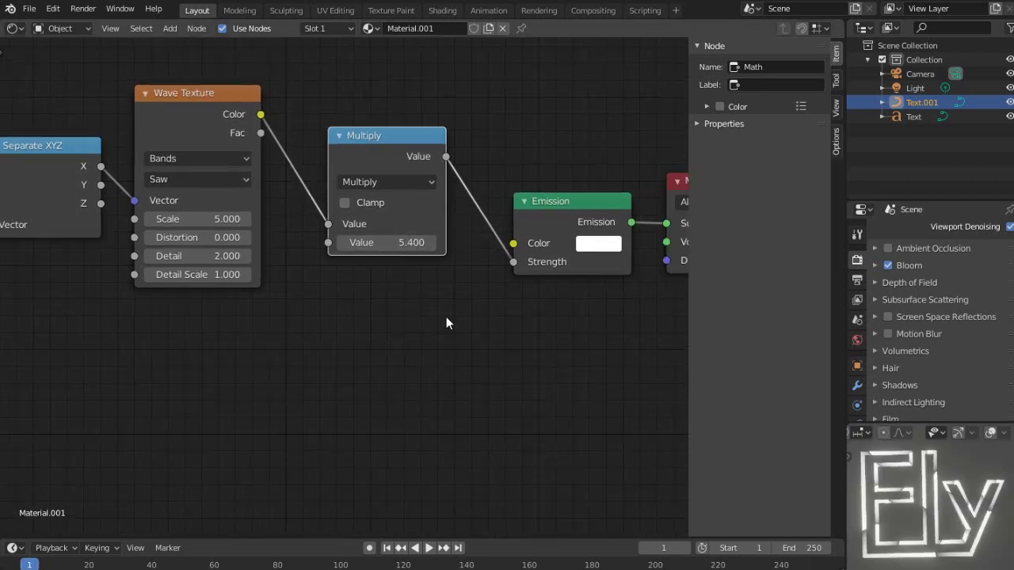
scroll(432, 327, up, 2)
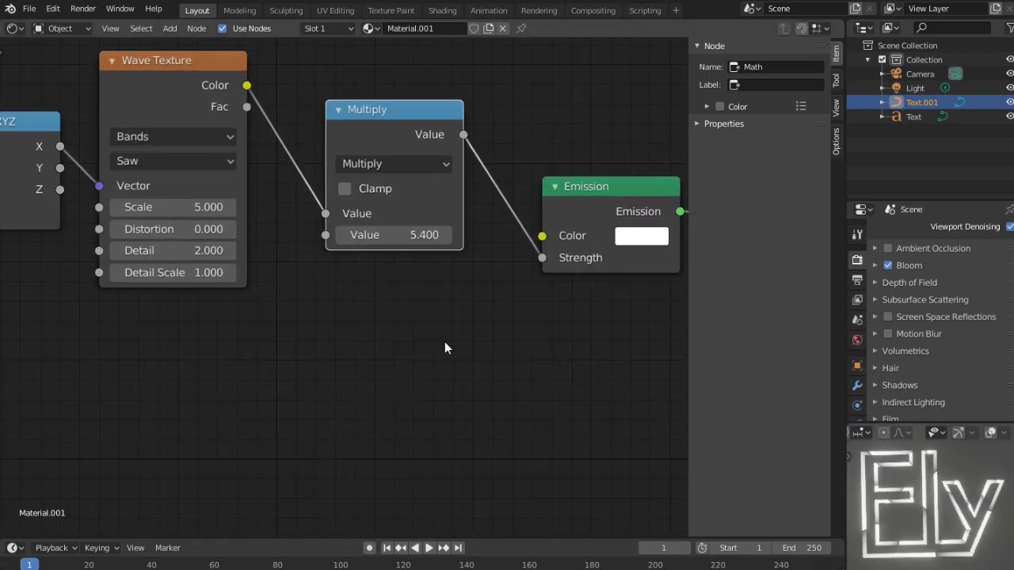
drag(420, 235, 444, 235)
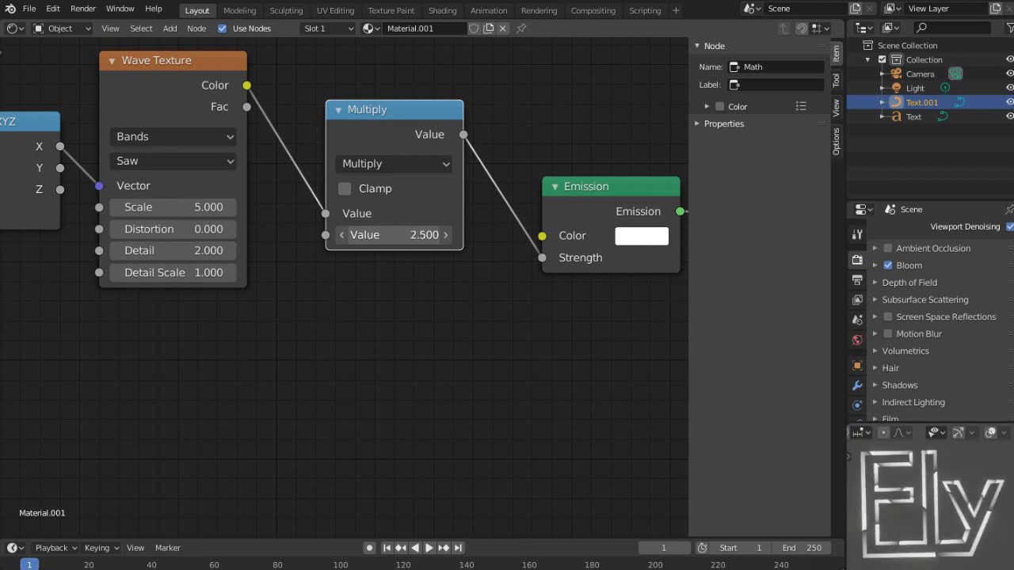
- Set Bloom's Threshold to 2.065, Radius to 3.674 and Intensity to 0.042, and raise the Multiply value to 15.5
scroll(898, 345, down, 3)
scroll(898, 345, up, 3)
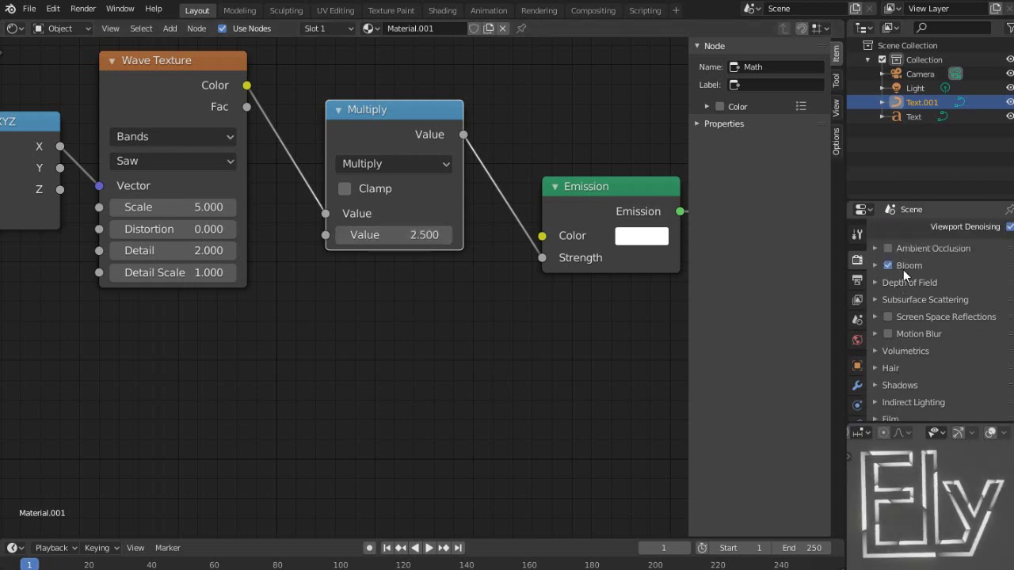
click(907, 265)
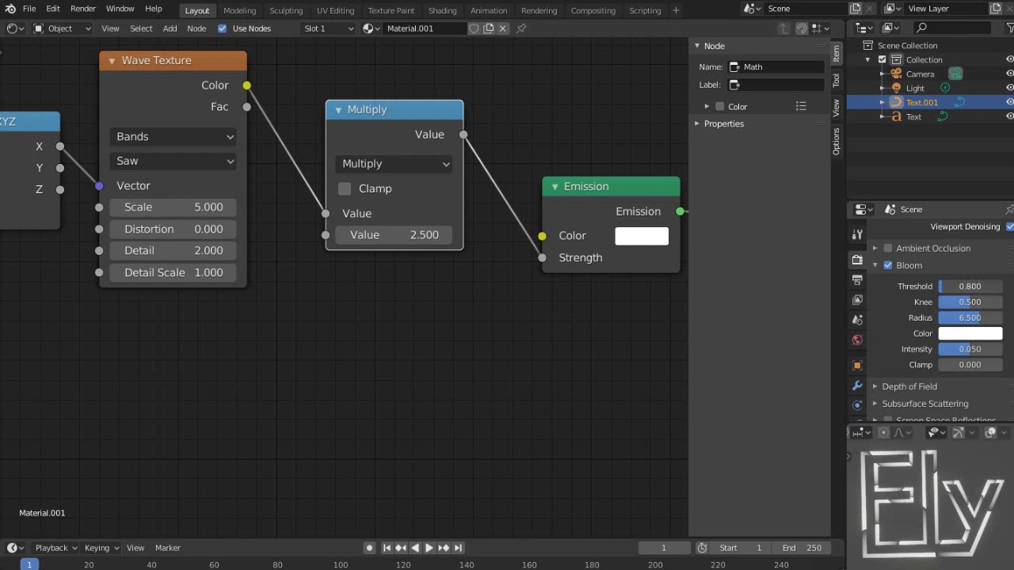
drag(970, 286, 939, 286)
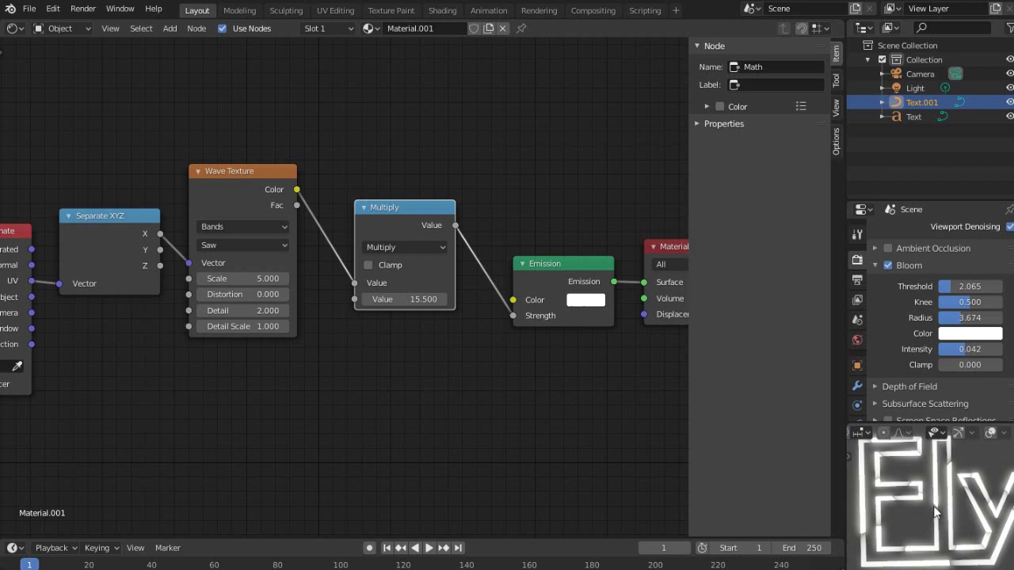
- Insert another Math node on the link between the Wave Texture and the Multiply node
scroll(299, 265, down, 1)
key(shift+a)
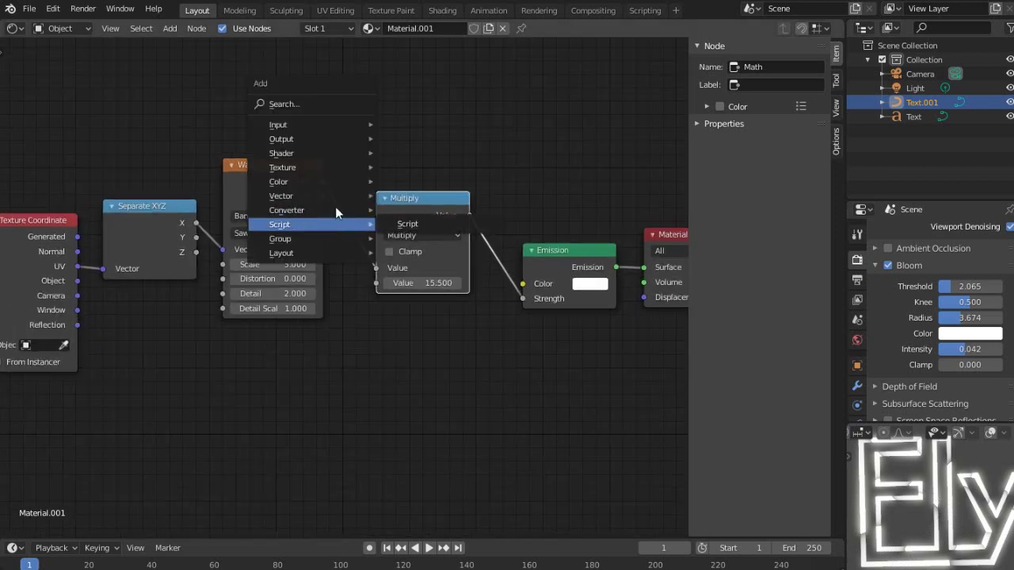
mouse_move(339, 209)
click(419, 319)
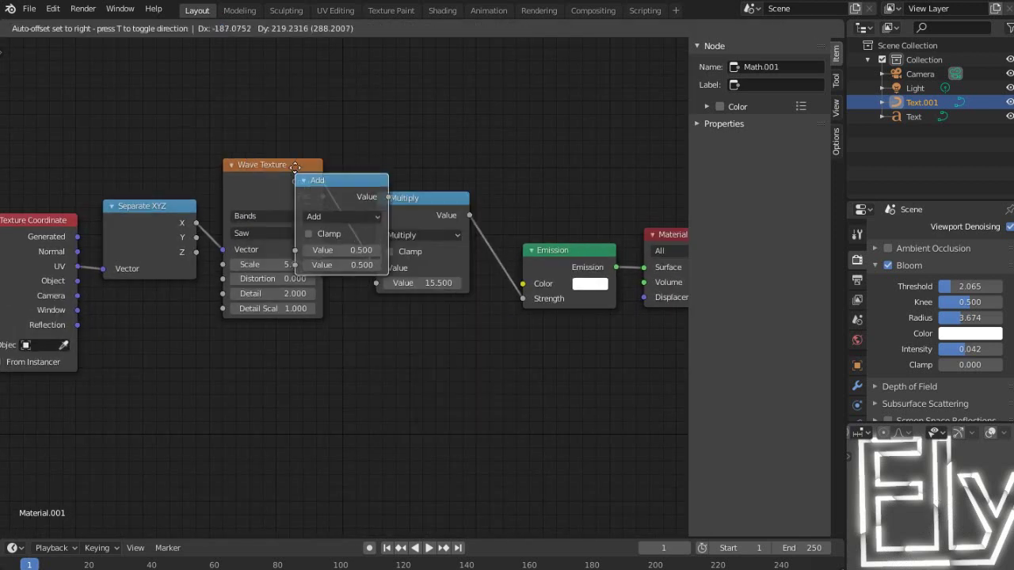
click(399, 210)
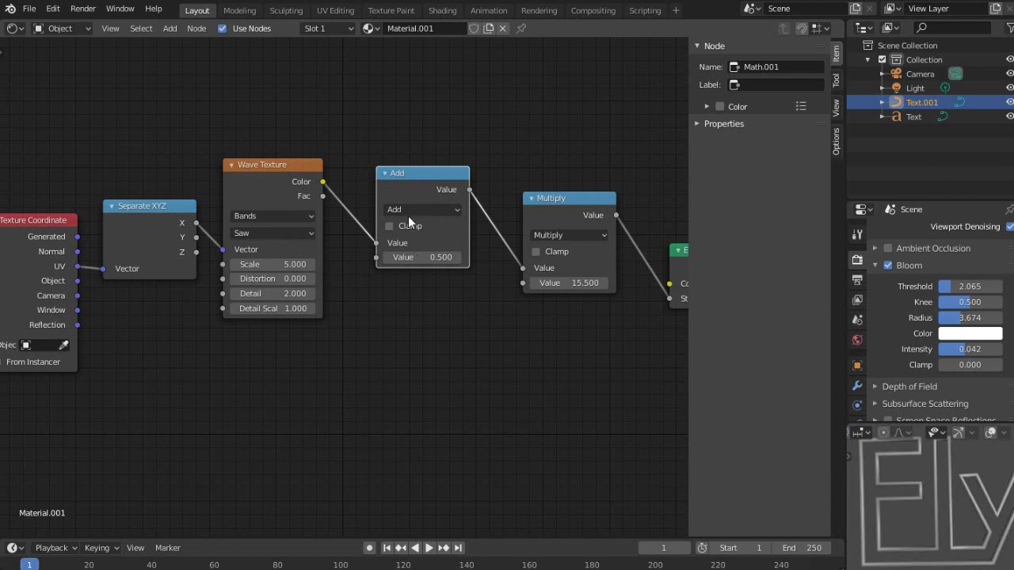
- Set the Math node after the Wave Texture to Power with an exponent of 6
click(408, 214)
click(410, 292)
click(418, 258)
text(6)
key(Return)
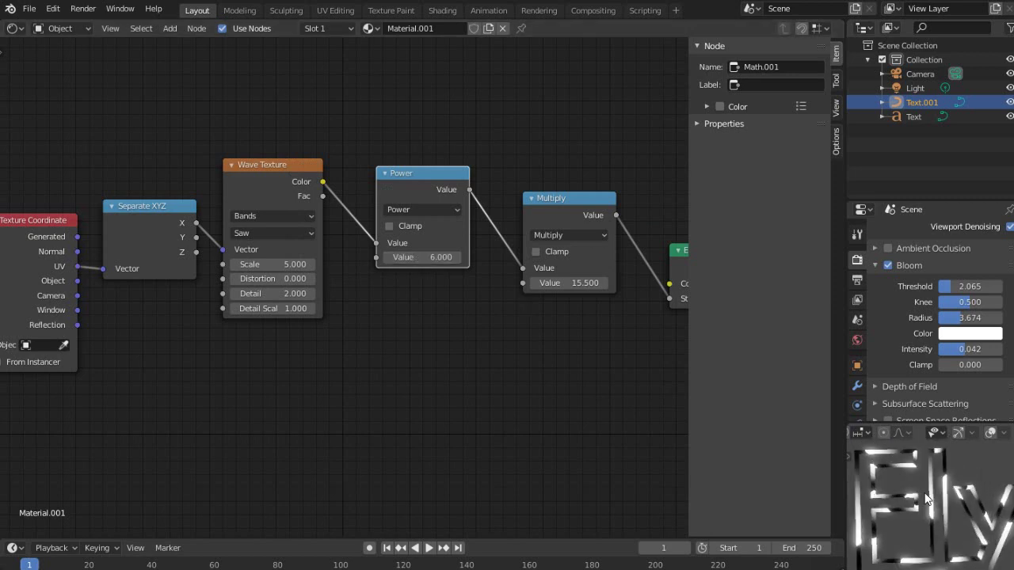
- Make room before the Wave Texture and insert a Math node on the link from Separate XYZ's X output
middle_drag(173, 326, 259, 325)
drag(122, 252, 12, 246)
drag(192, 229, 90, 225)
key(shift+a)
mouse_move(307, 226)
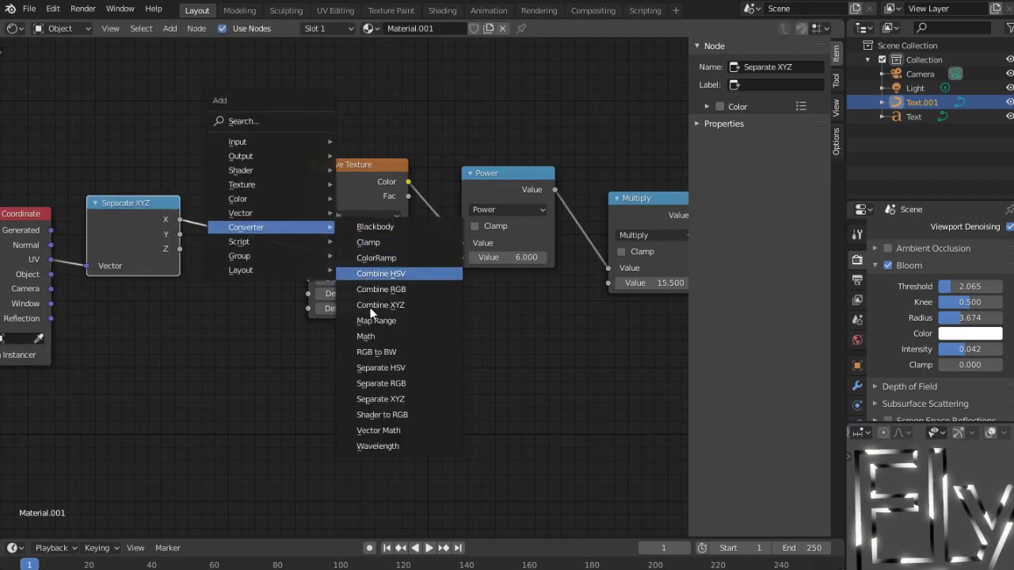
click(366, 336)
click(260, 274)
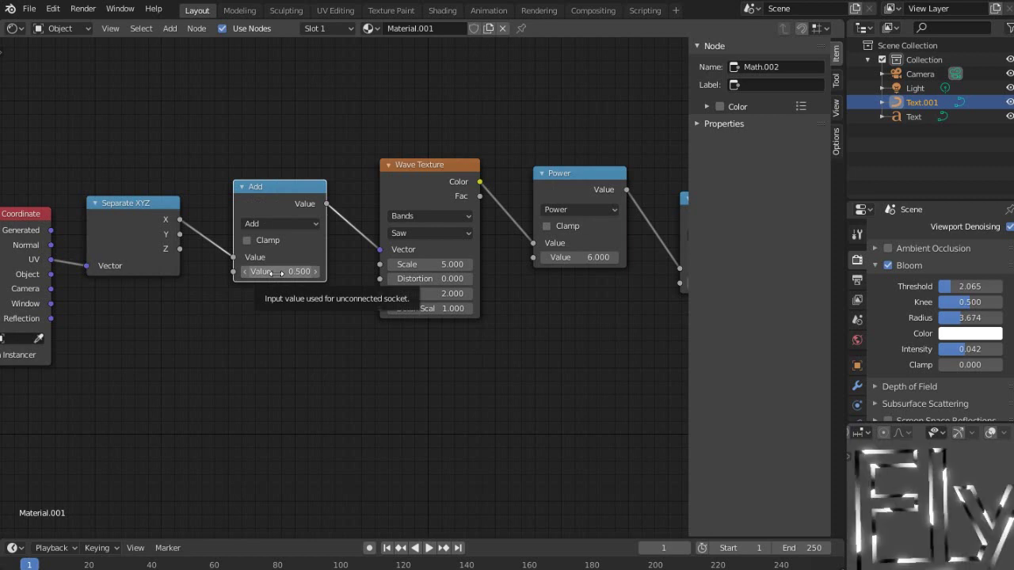
- Set the Add node's value to 0.54 and space out the Texture Coordinate, Separate XYZ and Add nodes
drag(281, 272, 186, 252)
scroll(188, 253, down, 4)
middle_drag(240, 230, 451, 209)
scroll(336, 257, up, 4)
drag(229, 233, 83, 233)
drag(414, 191, 282, 184)
drag(478, 172, 421, 172)
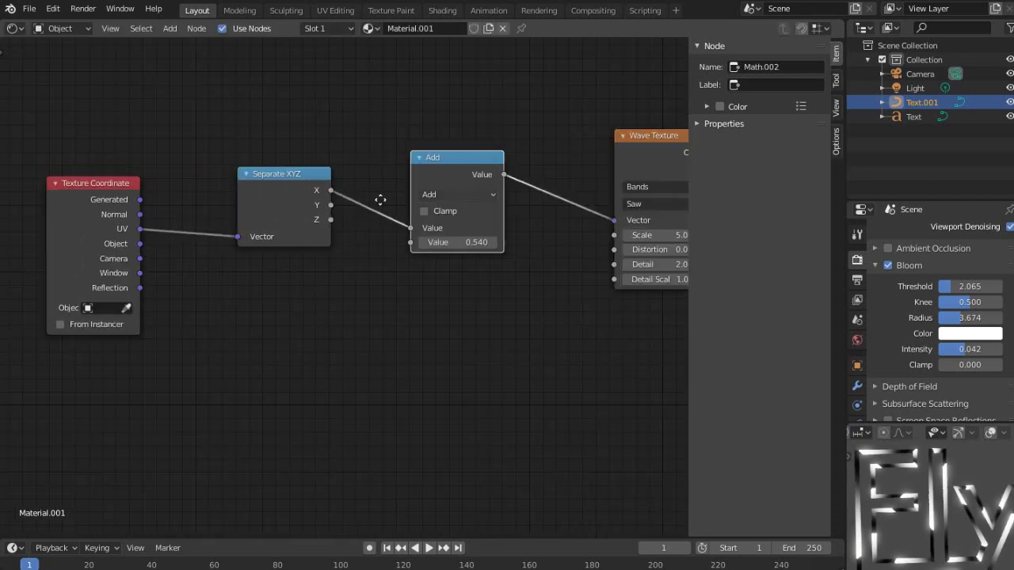
- Reverse the wave by setting the Wave Texture's Scale to -5, and set the Add node's value to 0.9
middle_drag(381, 199, 228, 207)
scroll(357, 214, up, 1)
click(545, 242)
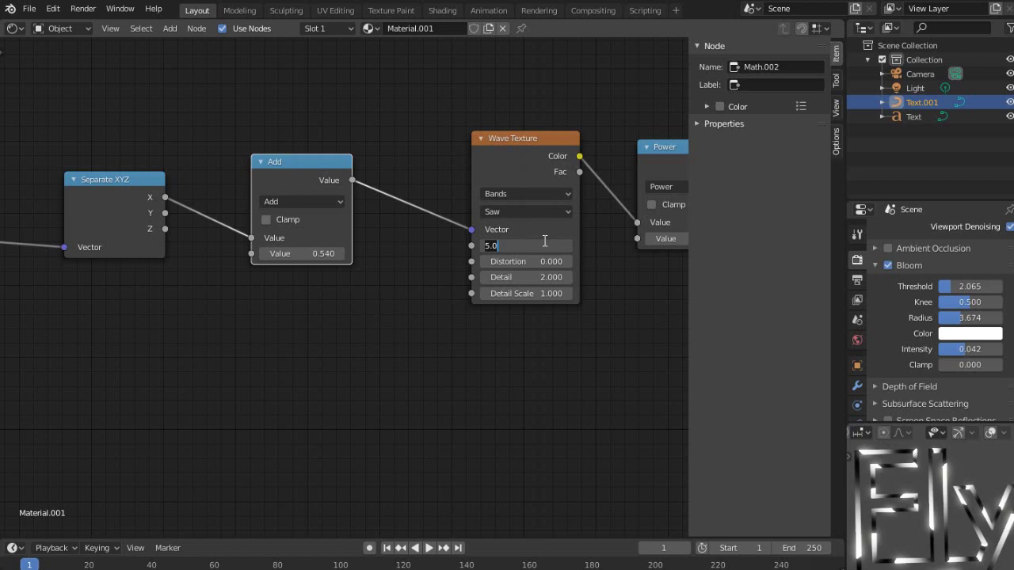
key(Home)
text(-)
key(Return)
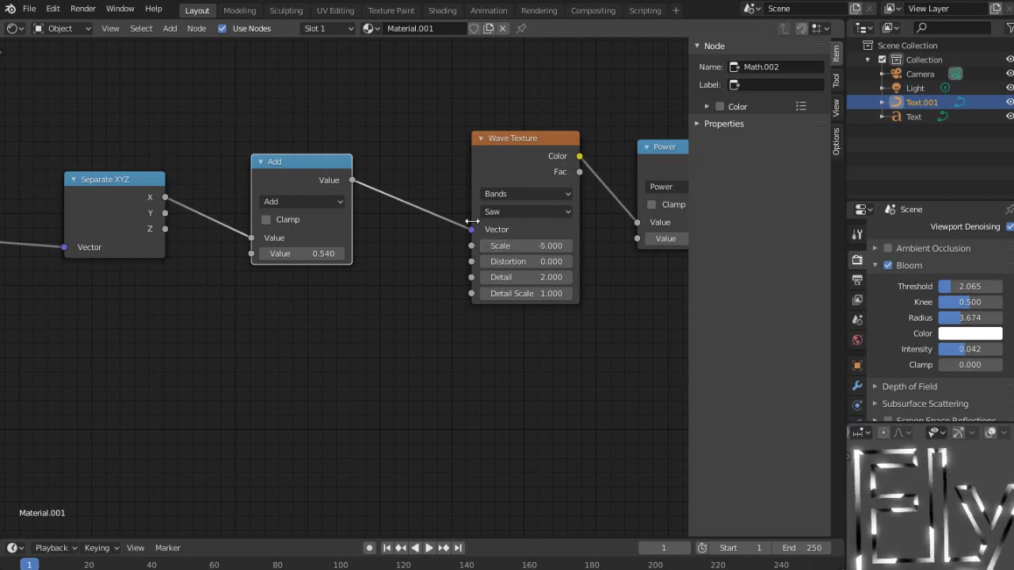
drag(287, 254, 326, 252)
middle_drag(283, 234, 385, 254)
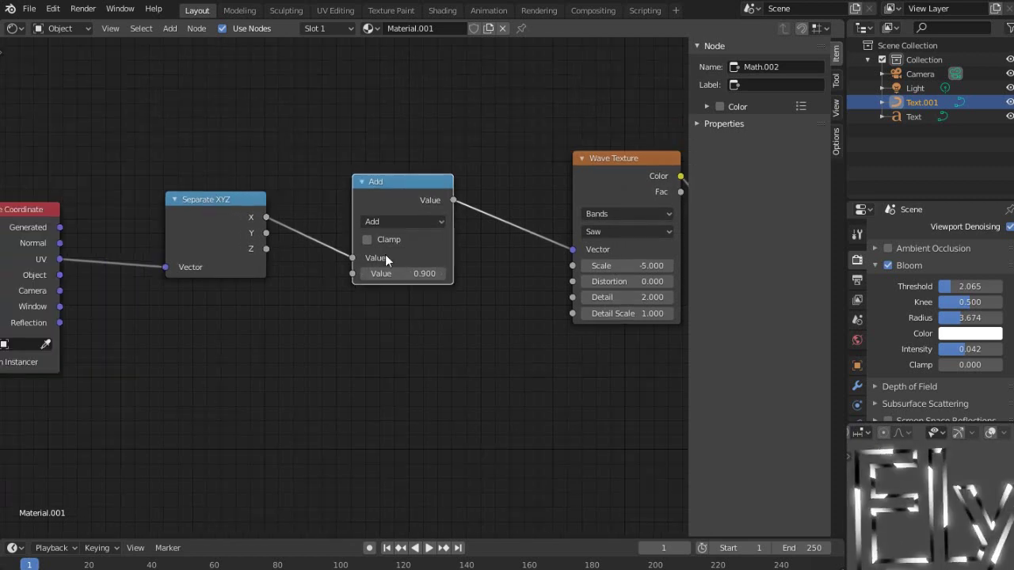
- Set the Wave Texture's Scale to -2
scroll(468, 260, up, 4)
middle_drag(467, 259, 245, 237)
click(452, 244)
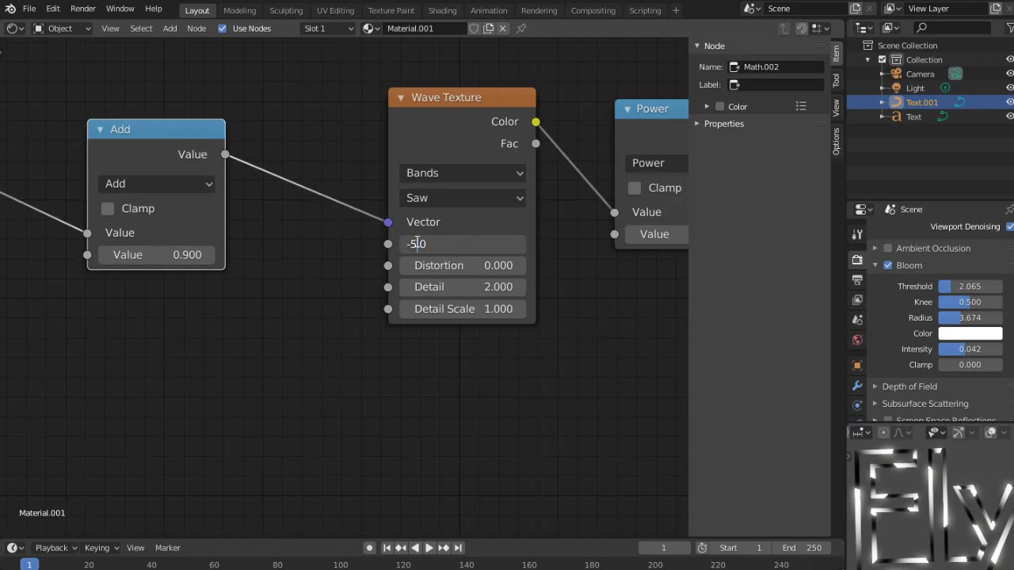
text(-2.0)
key(Return)
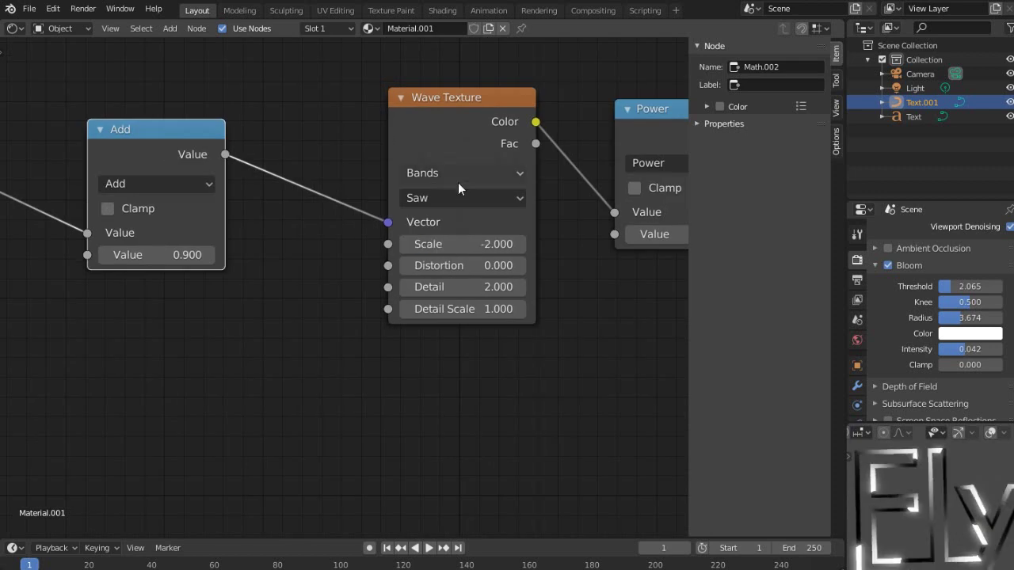
- Set the Wave Texture's Scale to -1.5
click(450, 244)
click(416, 244)
key(Delete)
text(1)
key(Right)
key(Right)
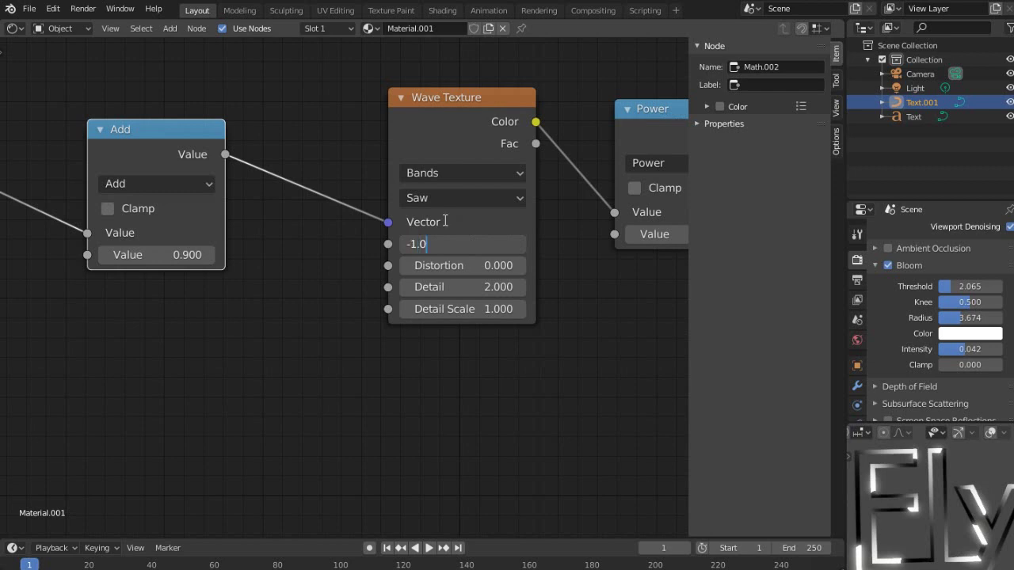
key(BackSpace)
text(5)
key(Return)
- Shift the wave along the text outline by raising the Add node's value to 2.23
drag(158, 254, 198, 255)
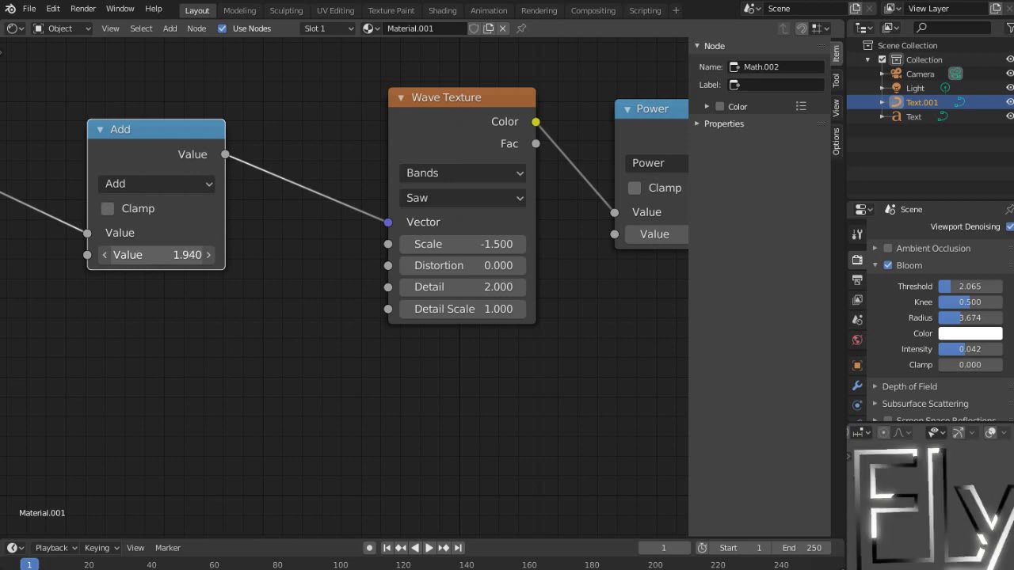
drag(156, 255, 160, 255)
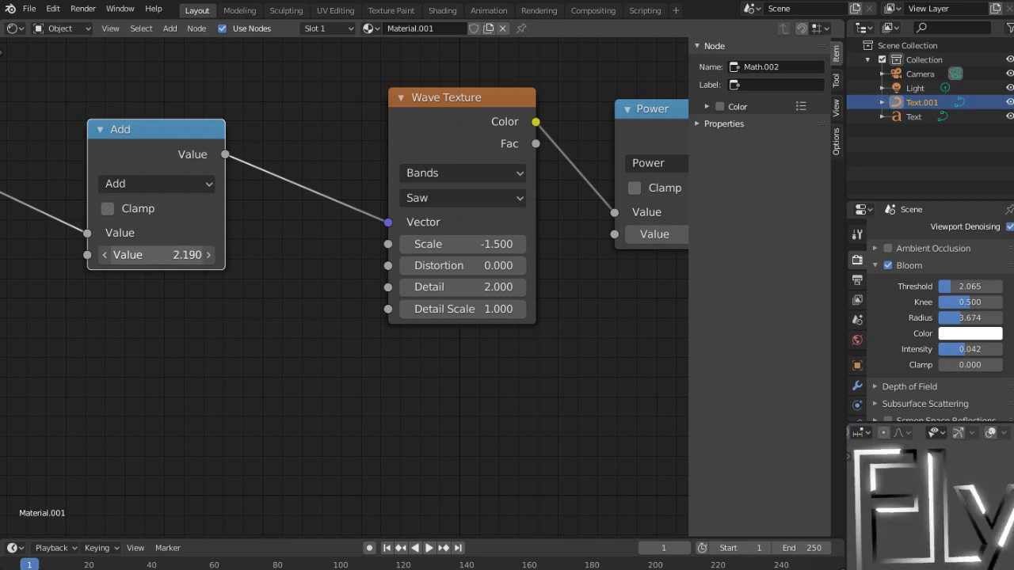
drag(158, 255, 161, 254)
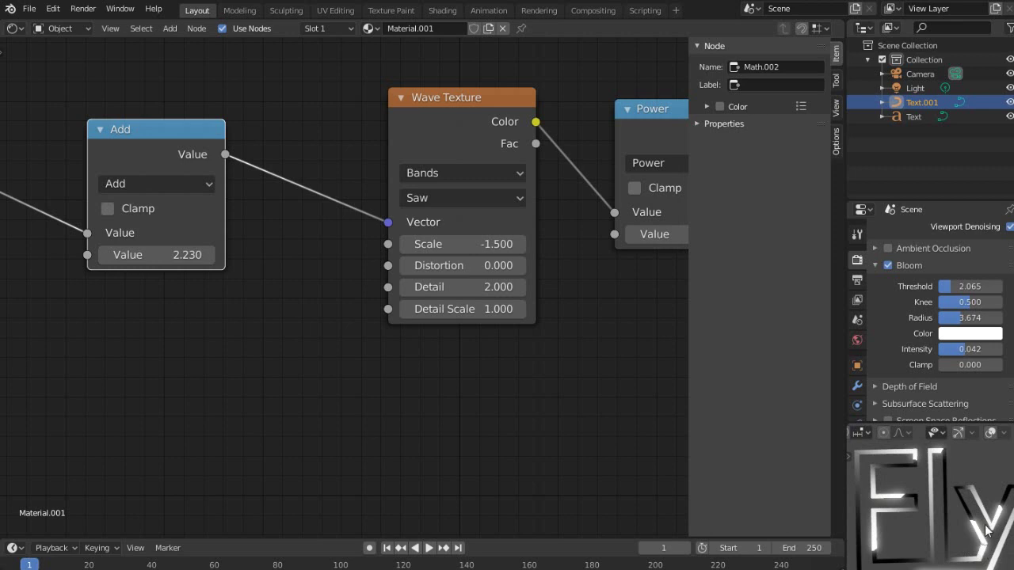
- Fine-tune the Wave Texture's Scale to -1.51
scroll(342, 277, down, 2)
middle_drag(341, 277, 271, 287)
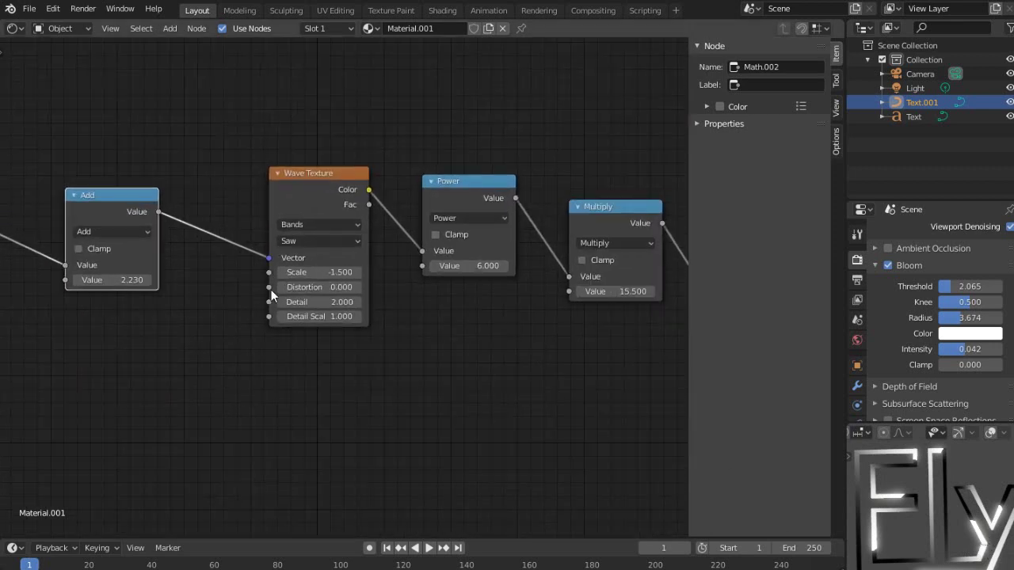
scroll(292, 266, up, 4)
scroll(292, 266, up, 1)
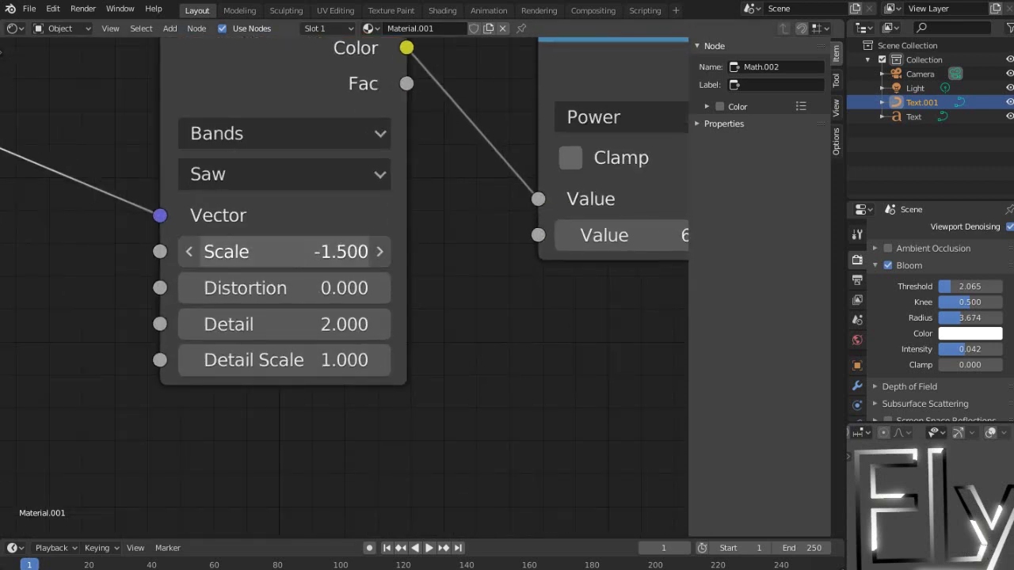
drag(341, 251, 344, 251)
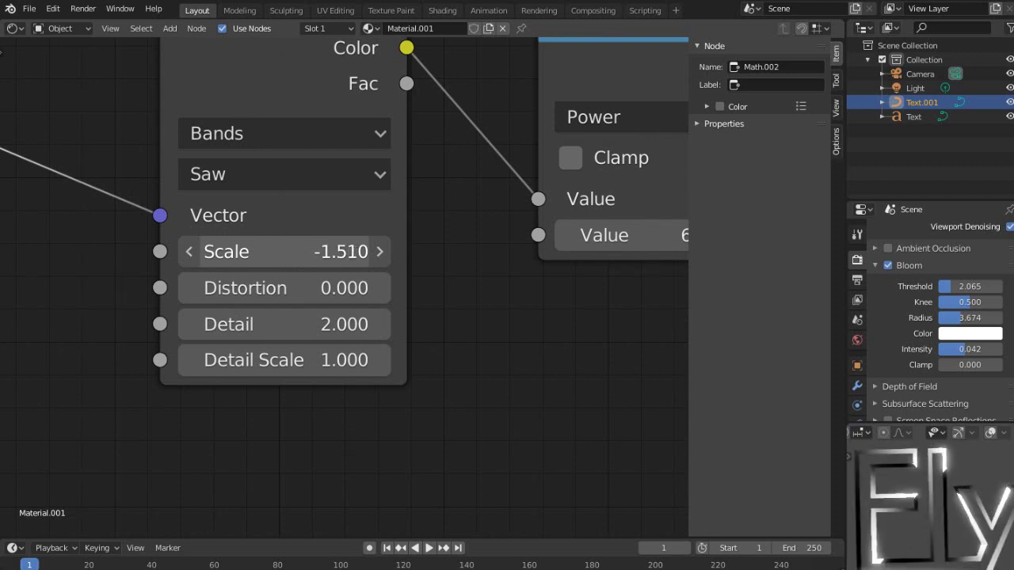
- Shift the wave along the text outline by setting the Add node's value to 2.5
scroll(357, 293, down, 7)
middle_drag(405, 319, 665, 357)
scroll(273, 309, up, 4)
drag(275, 320, 328, 320)
middle_drag(510, 315, 201, 275)
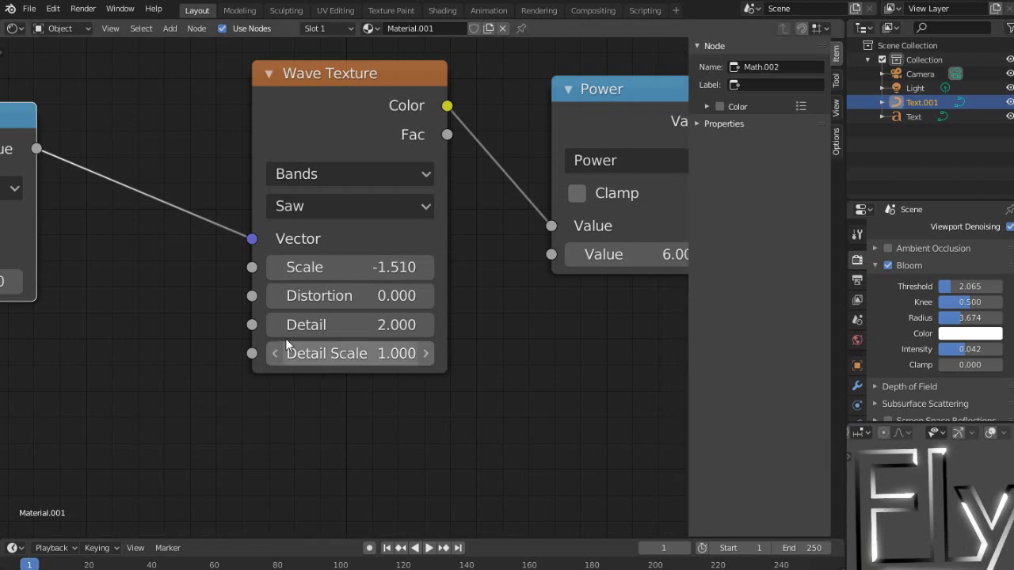
- Insert a Mix Shader node between the Emission and Material Output nodes
scroll(371, 362, down, 3)
middle_drag(371, 362, 617, 411)
scroll(410, 361, up, 3)
scroll(515, 383, down, 6)
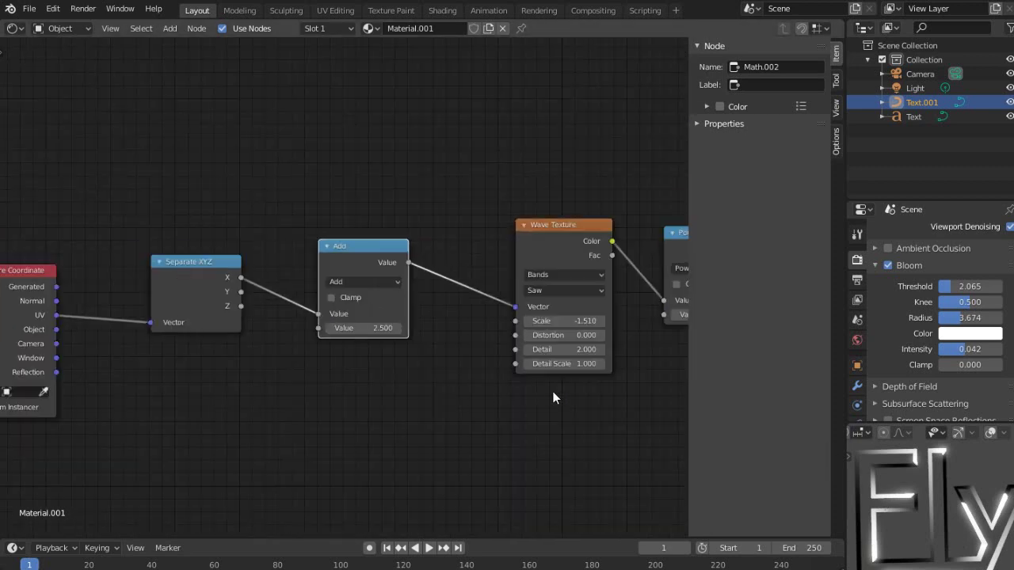
middle_drag(480, 360, 460, 288)
scroll(353, 339, down, 6)
middle_drag(353, 339, 125, 316)
scroll(355, 287, up, 7)
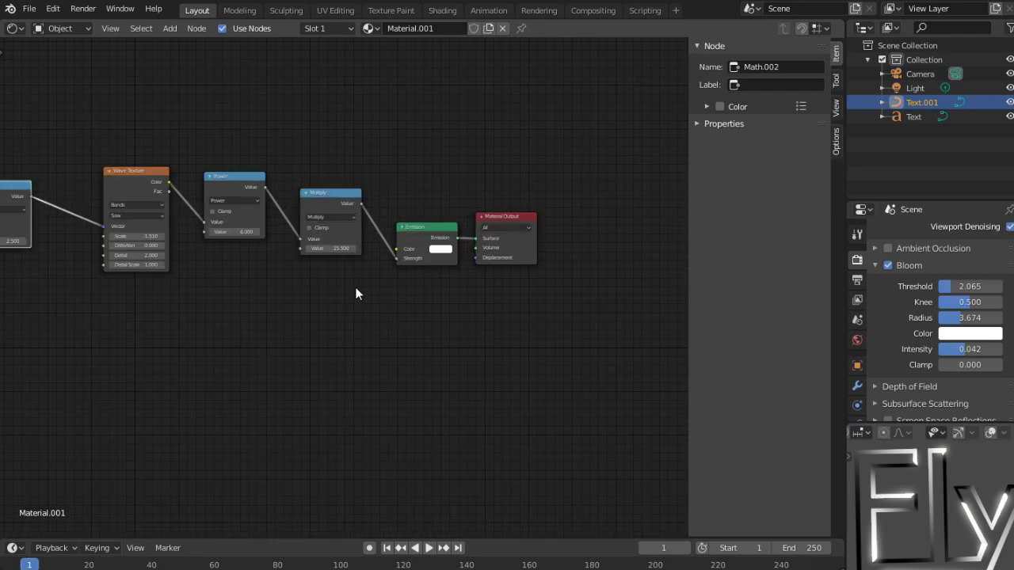
key(shift+a)
mouse_move(475, 215)
mouse_move(457, 173)
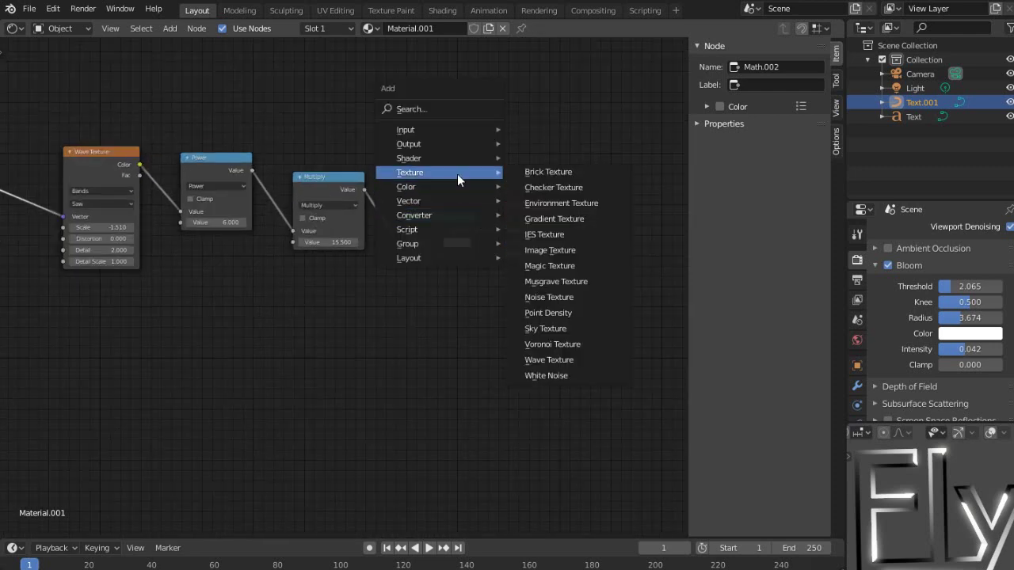
mouse_move(465, 157)
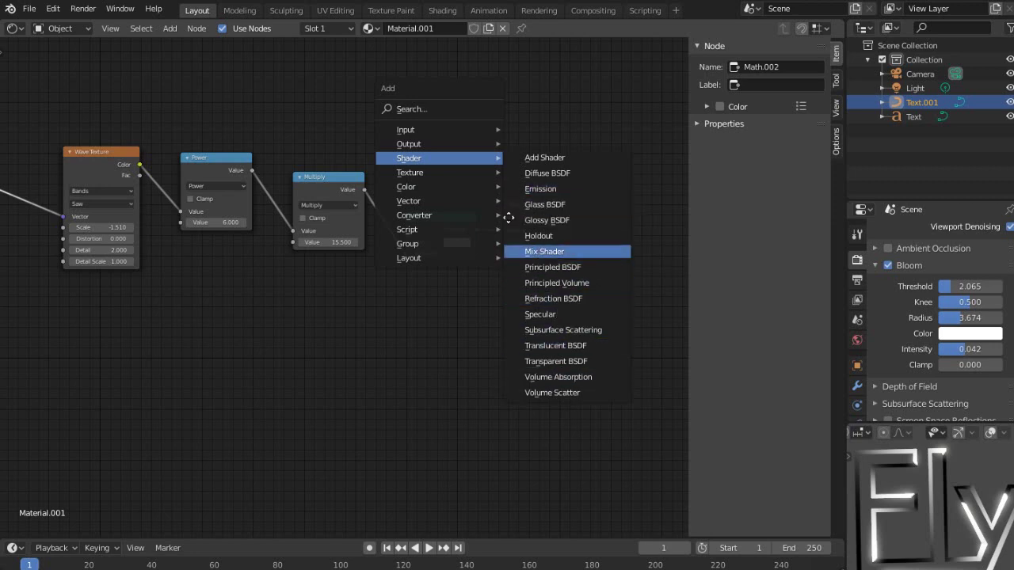
click(543, 251)
click(475, 192)
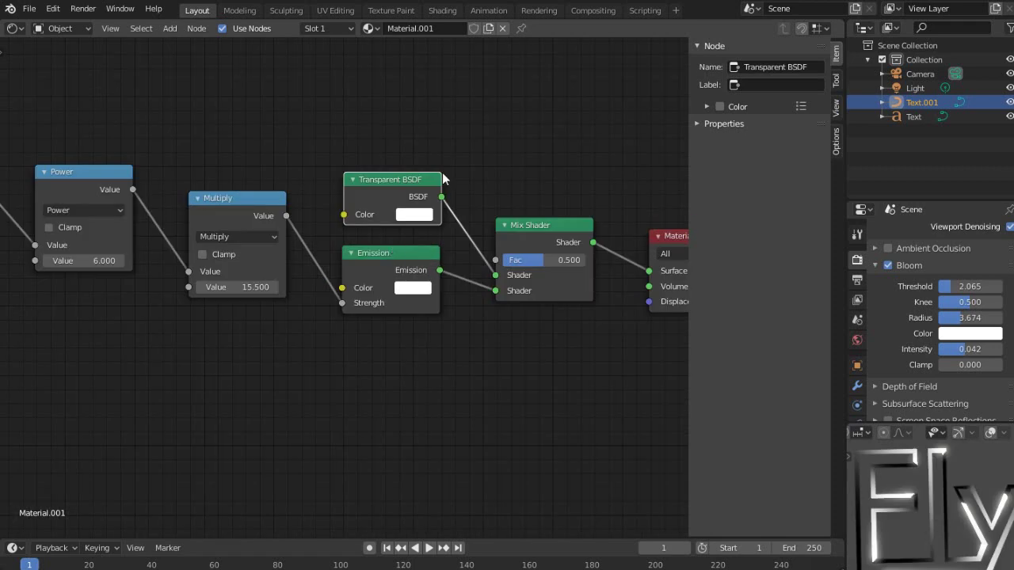
- Mix a Transparent BSDF as first shader with the Emission as second, and link the Power node's output to the Mix Shader's Fac
middle_drag(440, 219, 492, 207)
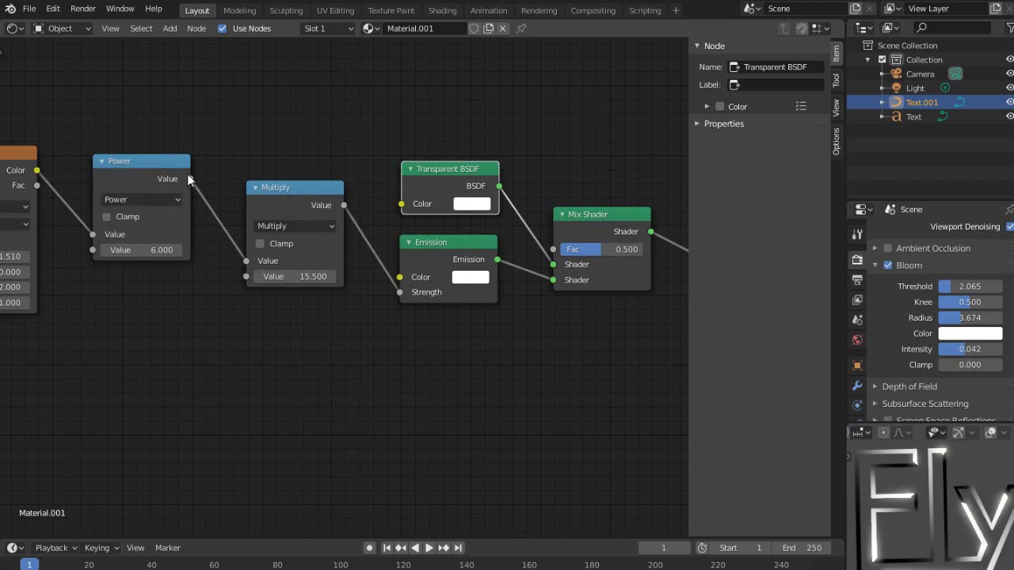
drag(500, 224, 555, 246)
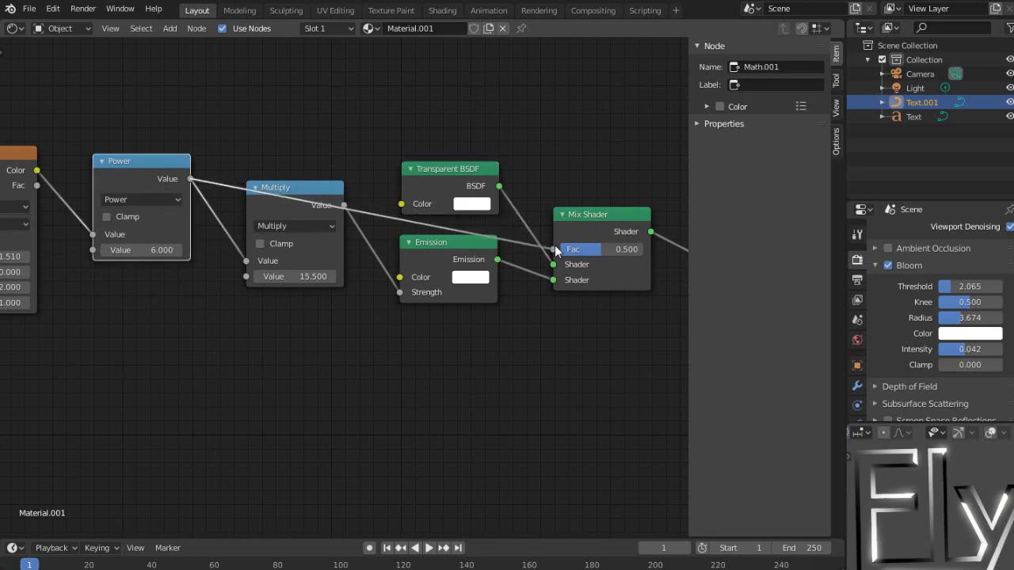
drag(555, 249, 554, 249)
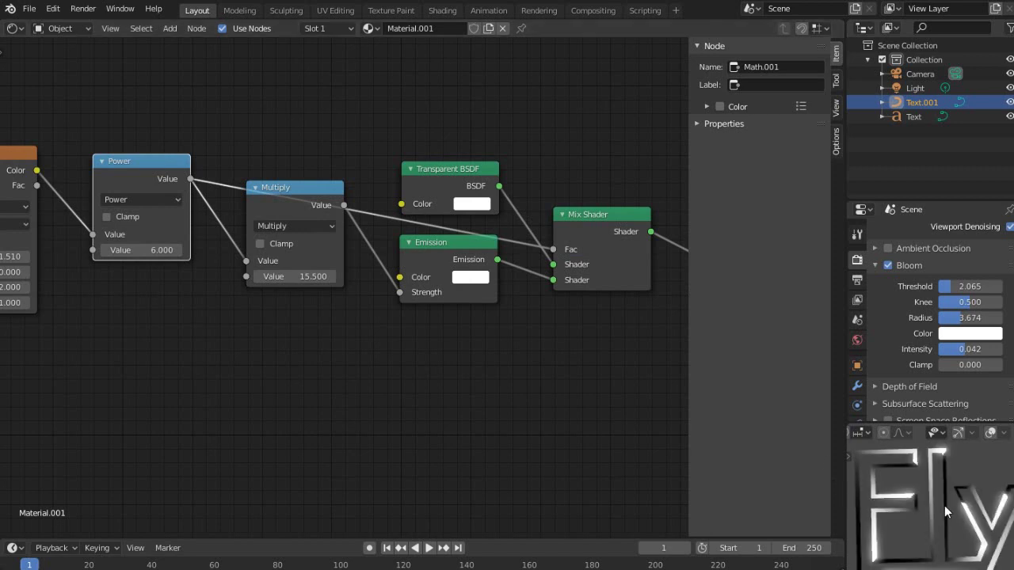
- Set the outline material's Blend Mode to Alpha Blend
scroll(858, 371, down, 3)
click(858, 377)
scroll(920, 319, down, 8)
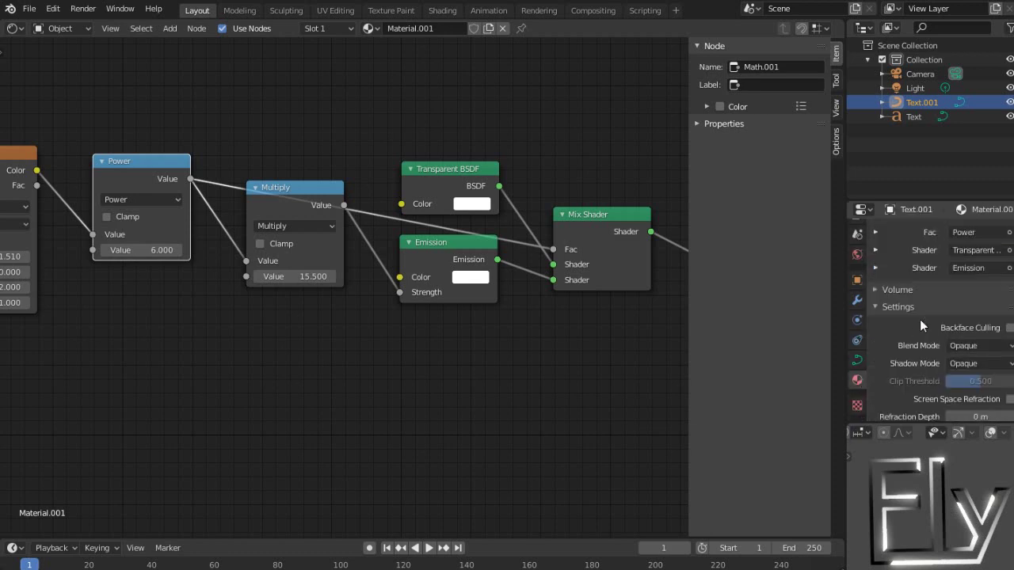
click(975, 269)
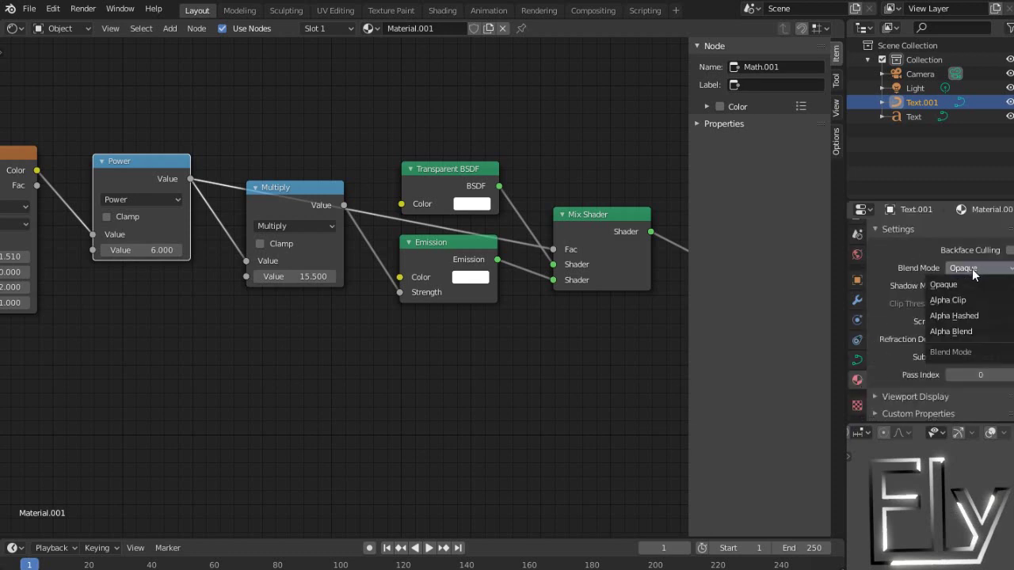
click(961, 330)
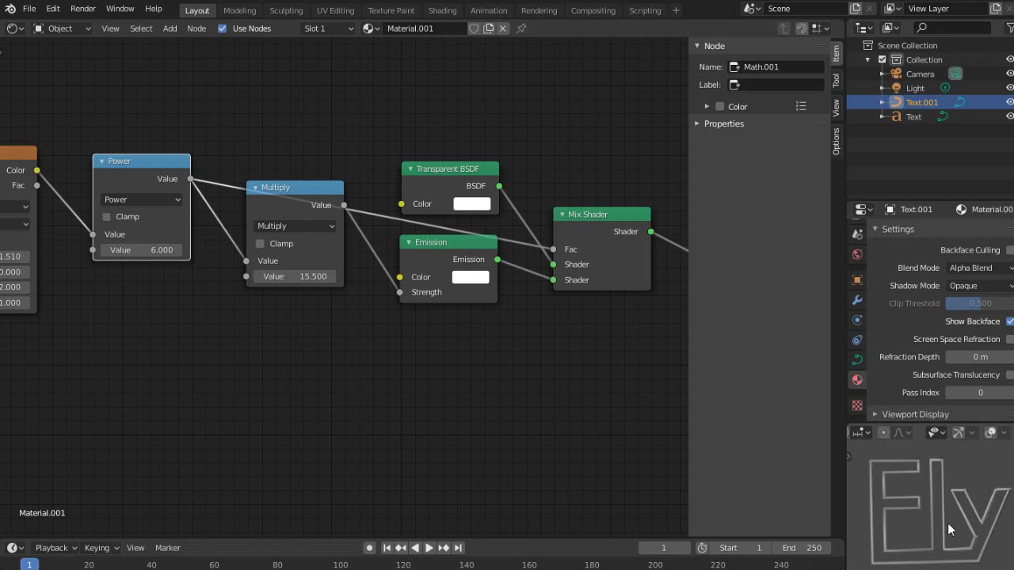
- Slide the glowing segments along the text outline by raising the Add node's value to 5.22
middle_drag(171, 310, 436, 306)
ctrl+scroll(222, 281, up, 1)
ctrl+scroll(198, 263, up, 6)
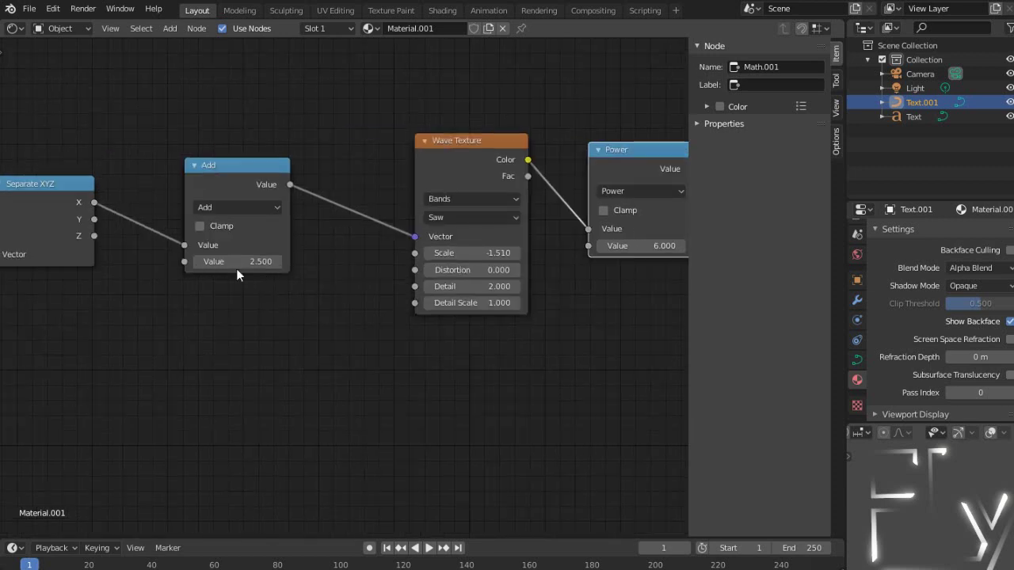
drag(229, 262, 507, 261)
middle_drag(595, 232, 557, 233)
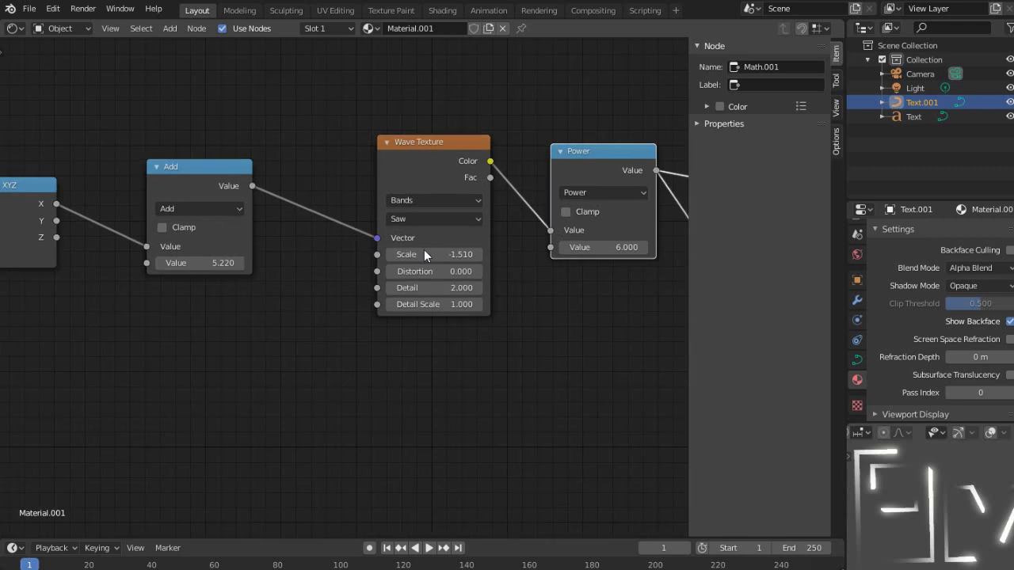
middle_drag(31, 285, 335, 263)
middle_drag(652, 245, 404, 225)
scroll(343, 277, up, 3)
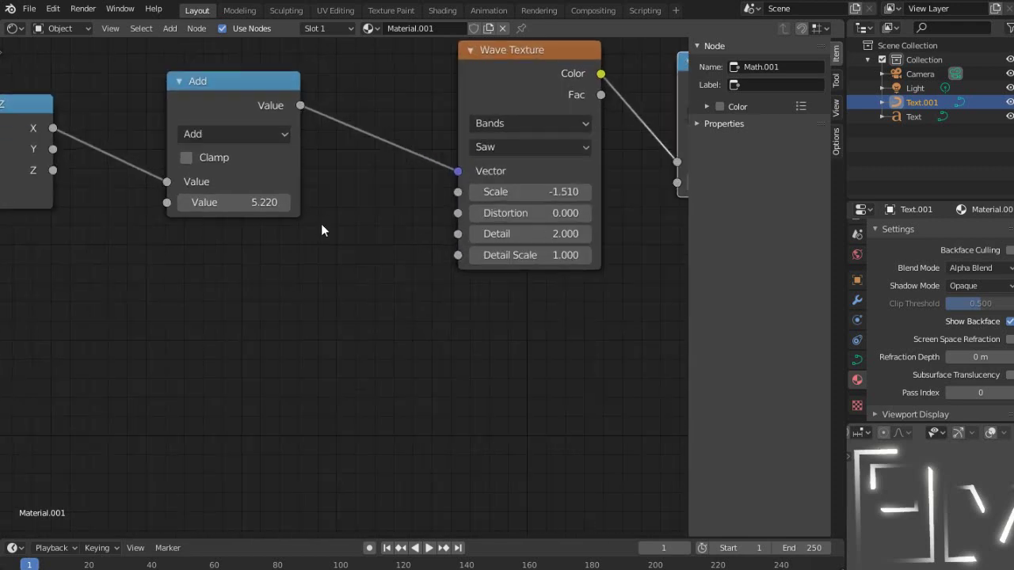
middle_drag(321, 224, 320, 289)
middle_drag(407, 328, 239, 314)
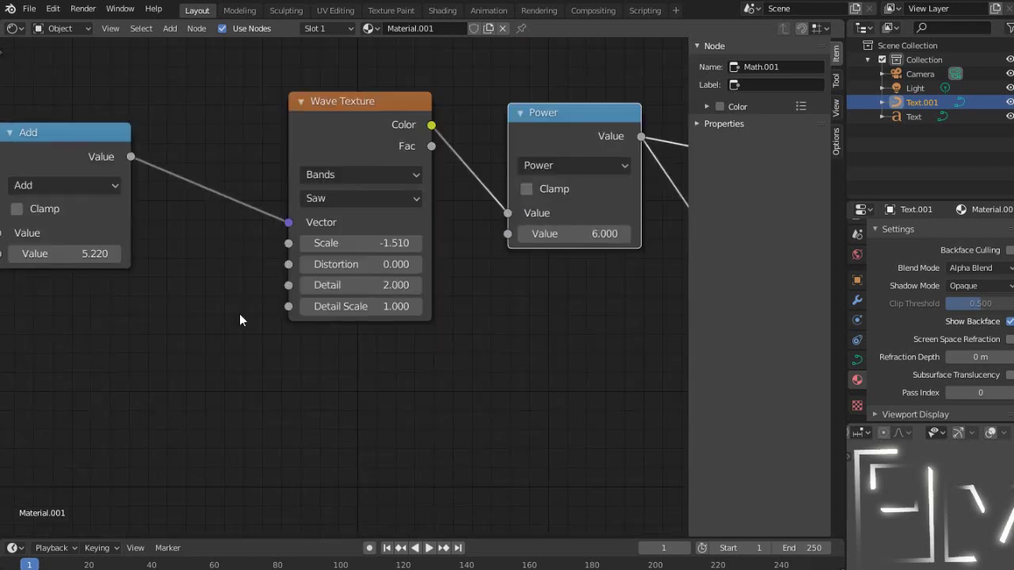
middle_drag(549, 246, 571, 248)
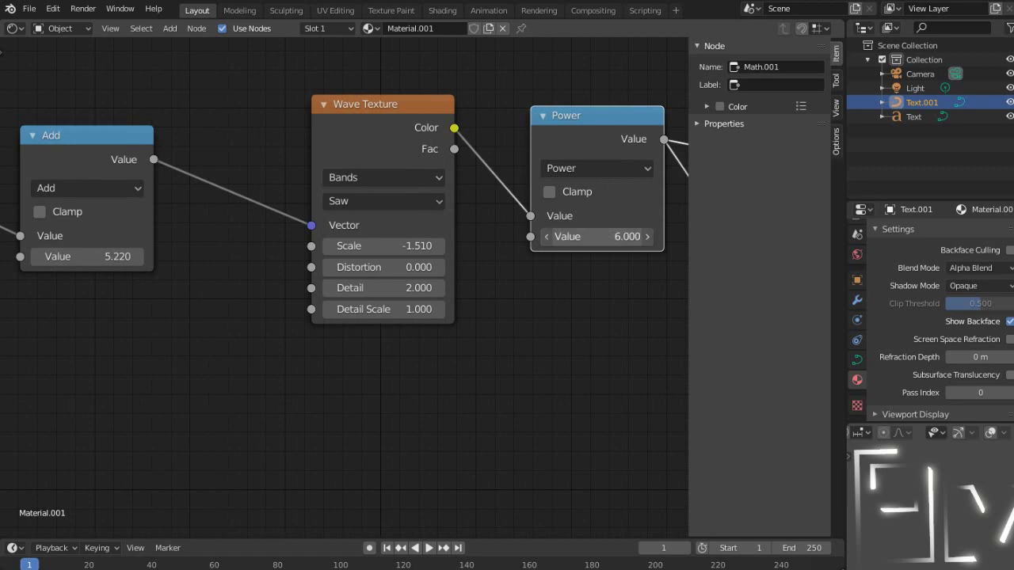